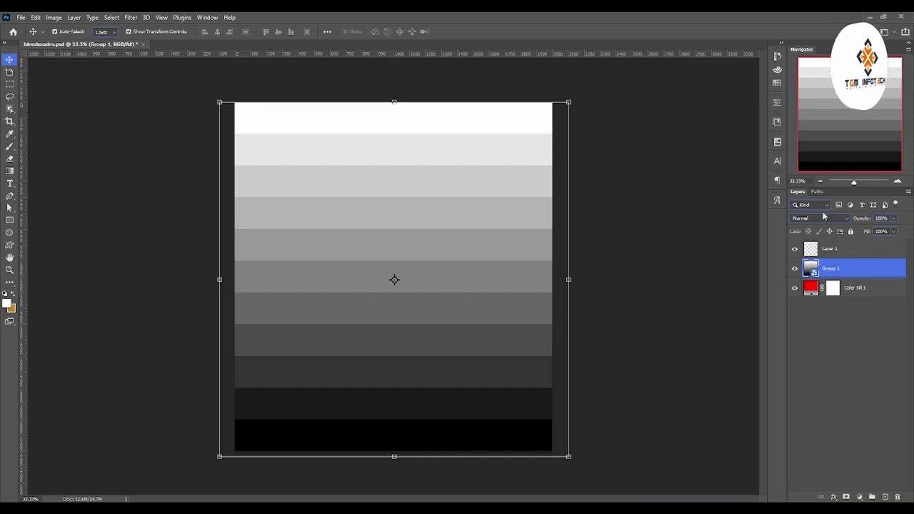
# Return Group 1 to Normal and dip its opacity to reveal the red fill, ending at 100%
pyautogui.click(821, 218)
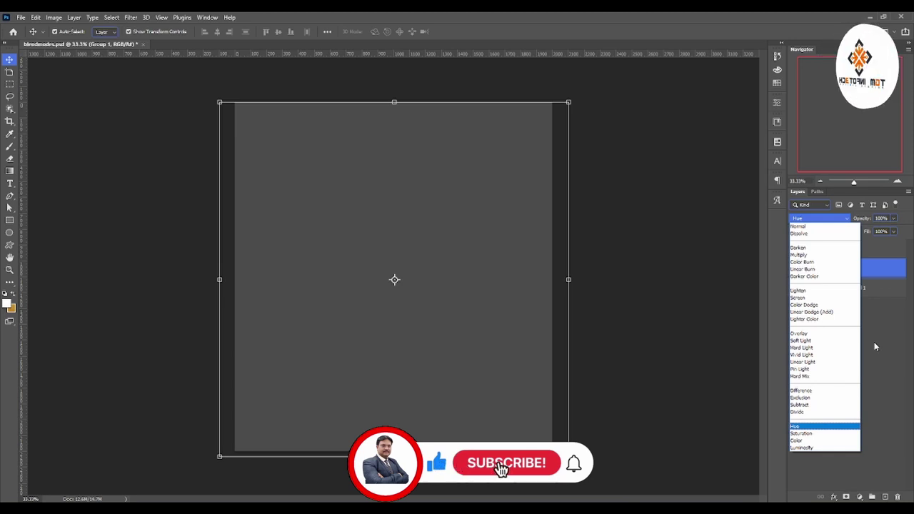
pyautogui.click(810, 227)
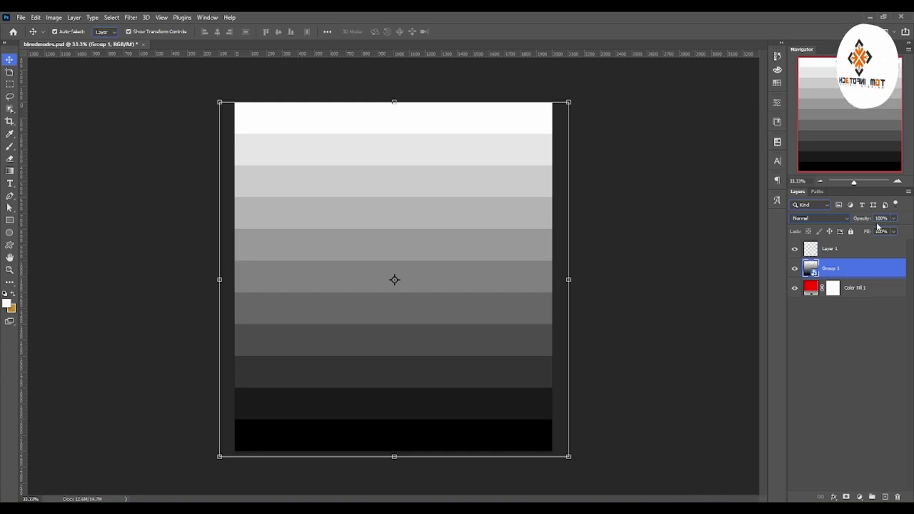
pyautogui.click(893, 218)
pyautogui.moveTo(895, 229)
pyautogui.mouseDown()
pyautogui.moveTo(861, 233)
pyautogui.moveTo(873, 234)
pyautogui.mouseUp()
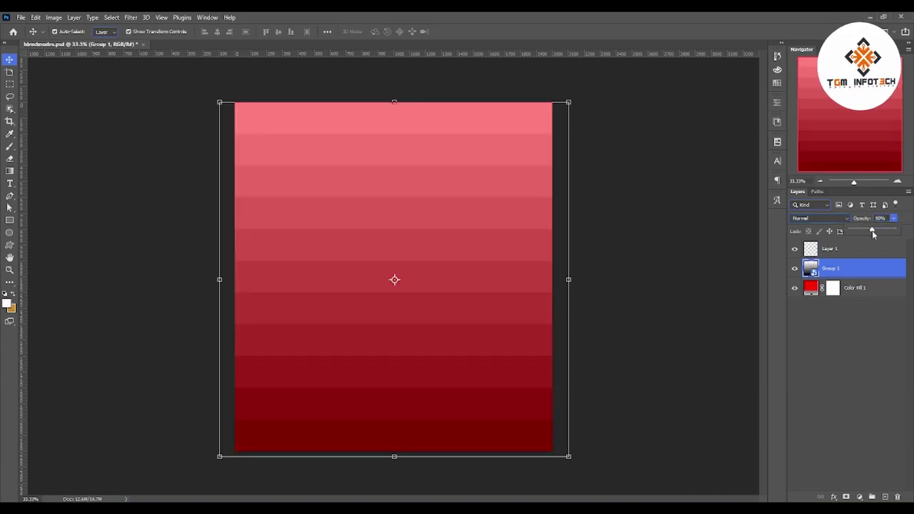
pyautogui.moveTo(873, 234); pyautogui.dragTo(897, 235)
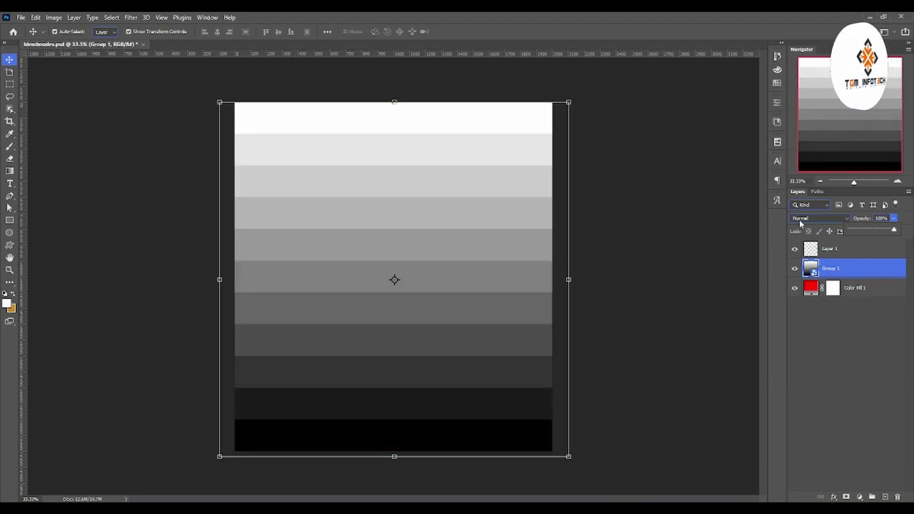
# Switch Group 1 to Dissolve and lower its opacity to 46% to show the red speckle
pyautogui.click(800, 219)
pyautogui.click(803, 233)
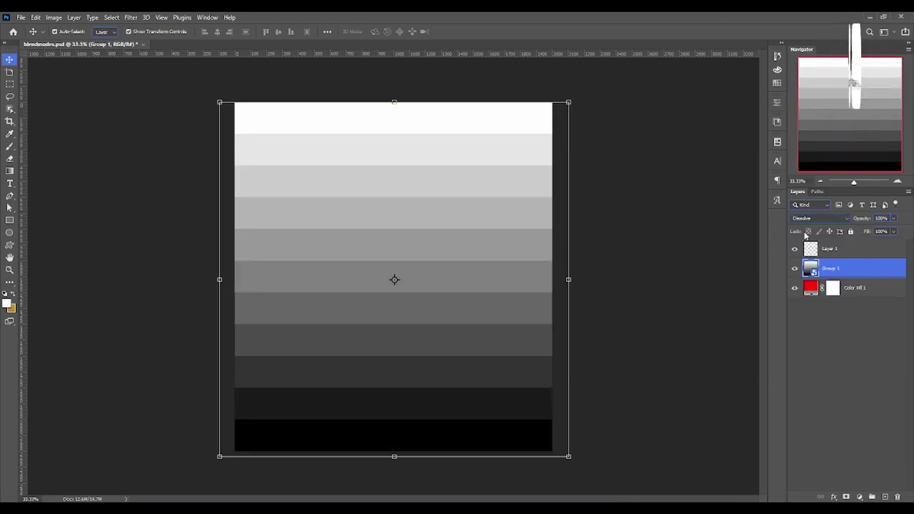
pyautogui.click(892, 218)
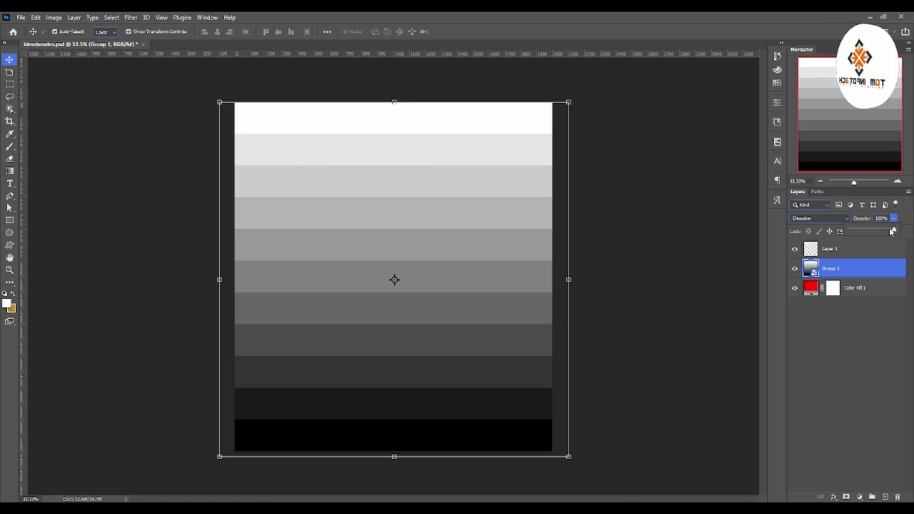
pyautogui.moveTo(892, 231); pyautogui.dragTo(870, 231)
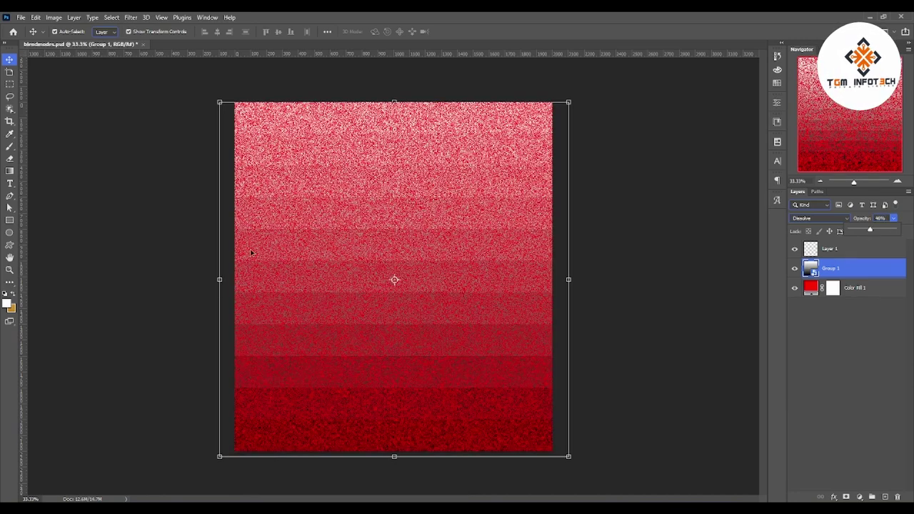
pyautogui.click(818, 218)
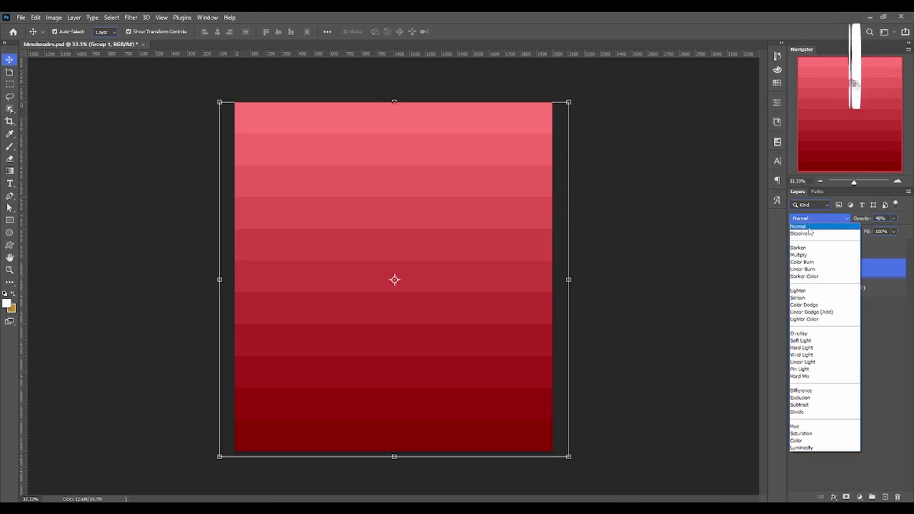
pyautogui.click(809, 233)
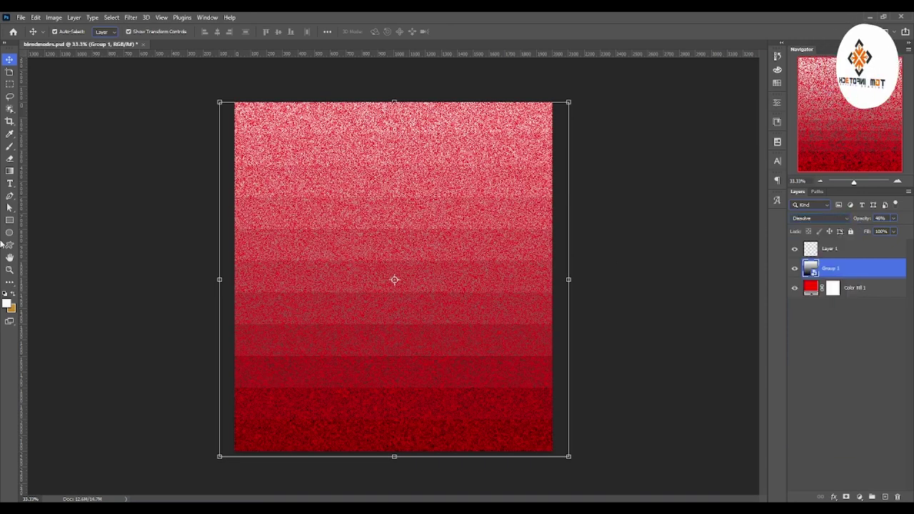
# Zoom in on the speckled gradient and compare Group 1 at about 74%, finishing at 100% opacity
pyautogui.press('z')
pyautogui.moveTo(464, 132)
pyautogui.mouseDown()
pyautogui.moveTo(562, 134)
pyautogui.moveTo(476, 153)
pyautogui.moveTo(485, 157)
pyautogui.mouseUp()
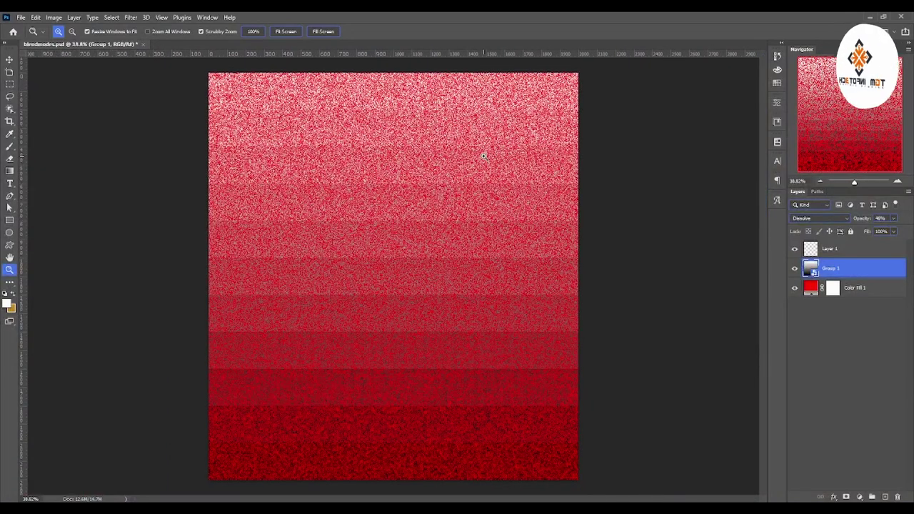
pyautogui.click(894, 218)
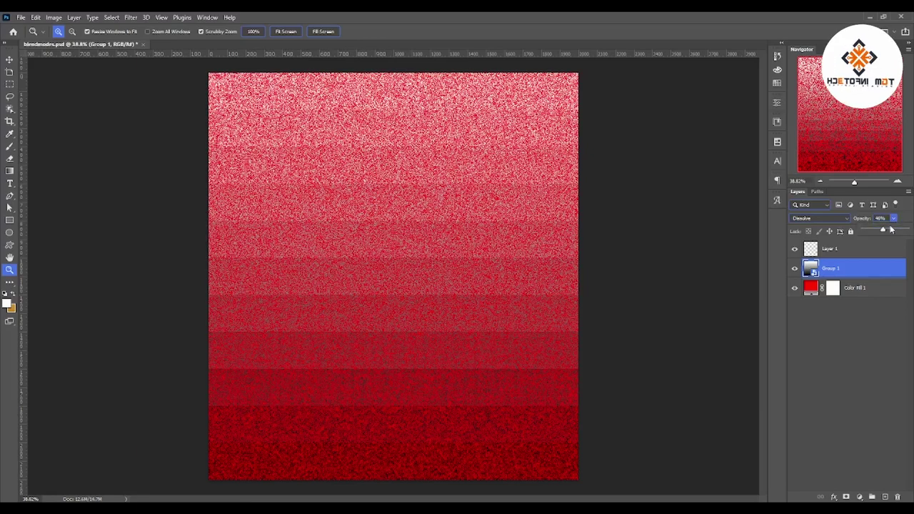
pyautogui.moveTo(884, 229)
pyautogui.mouseDown()
pyautogui.moveTo(907, 229)
pyautogui.moveTo(863, 231)
pyautogui.moveTo(886, 231)
pyautogui.mouseUp()
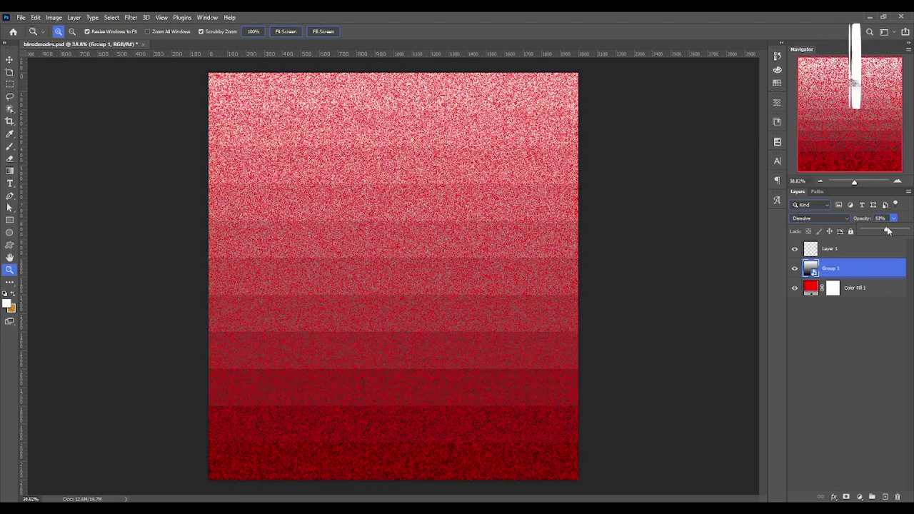
pyautogui.moveTo(887, 230); pyautogui.dragTo(897, 231)
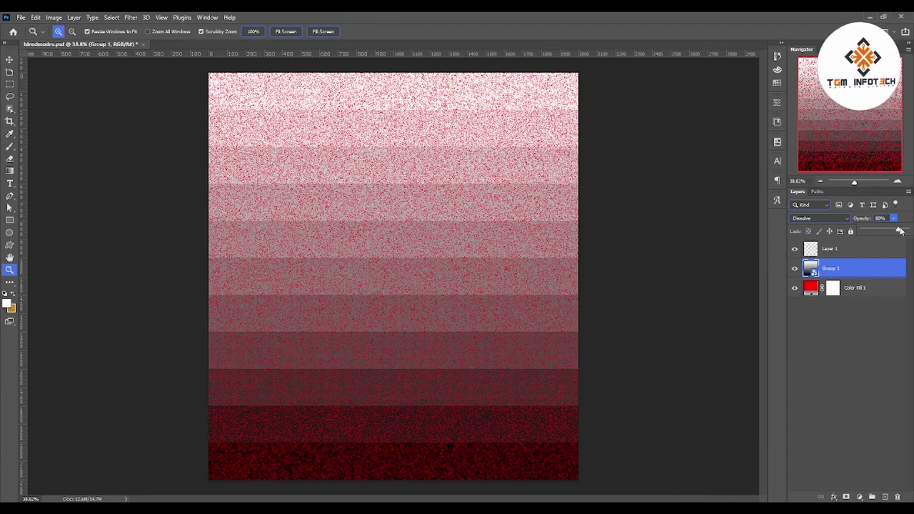
pyautogui.moveTo(901, 230); pyautogui.dragTo(908, 230)
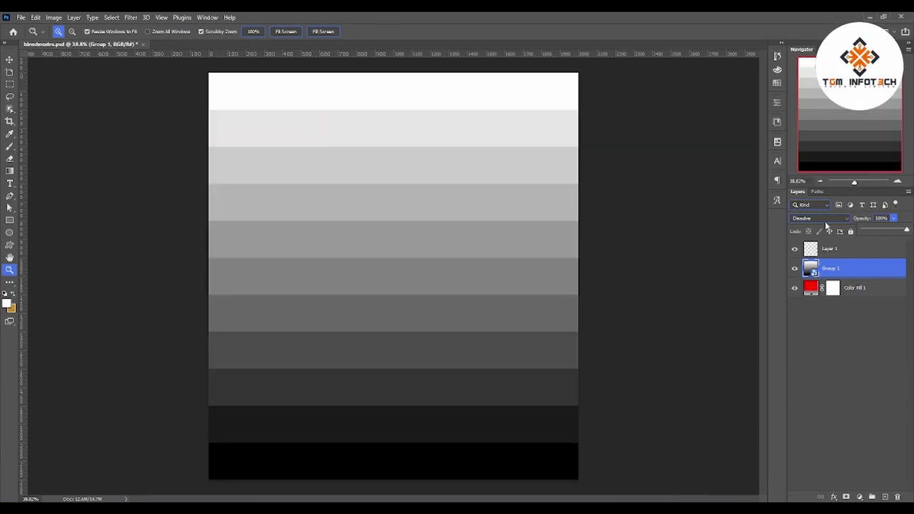
pyautogui.click(823, 218)
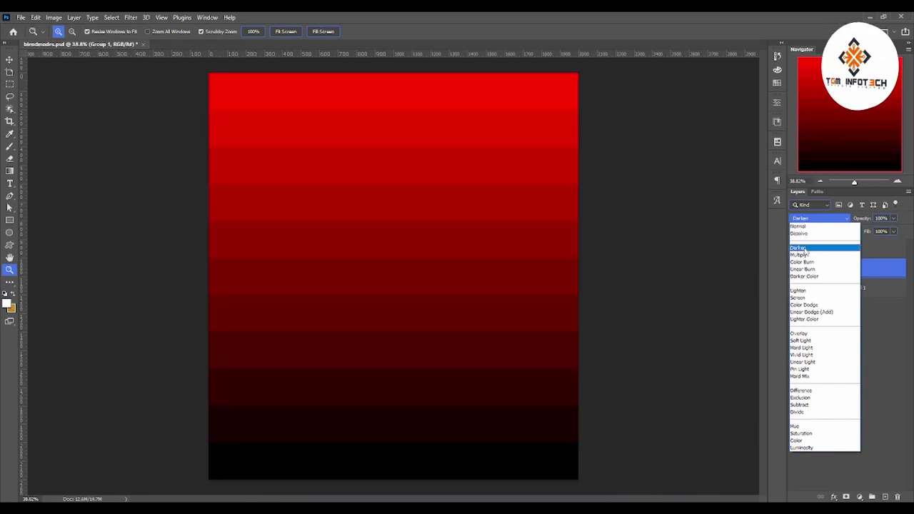
# Try Darken on Group 1, then set it back to Normal
pyautogui.click(800, 248)
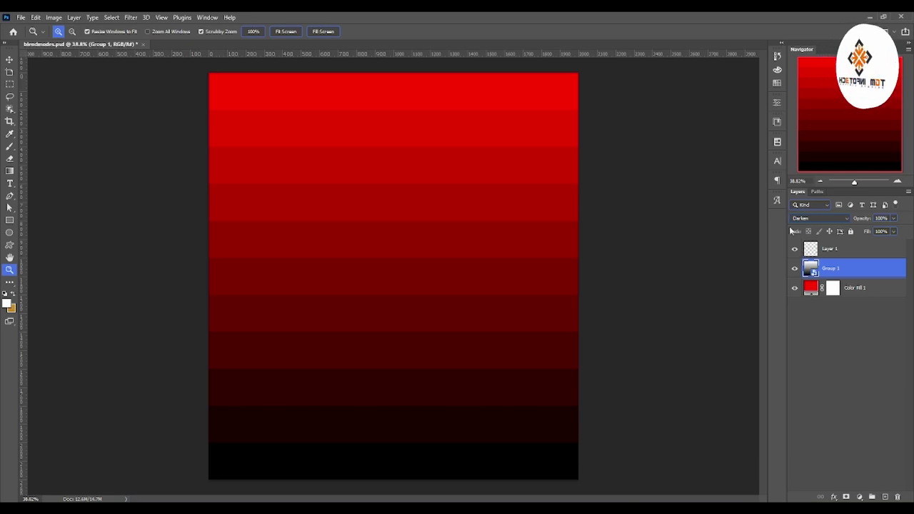
pyautogui.click(810, 218)
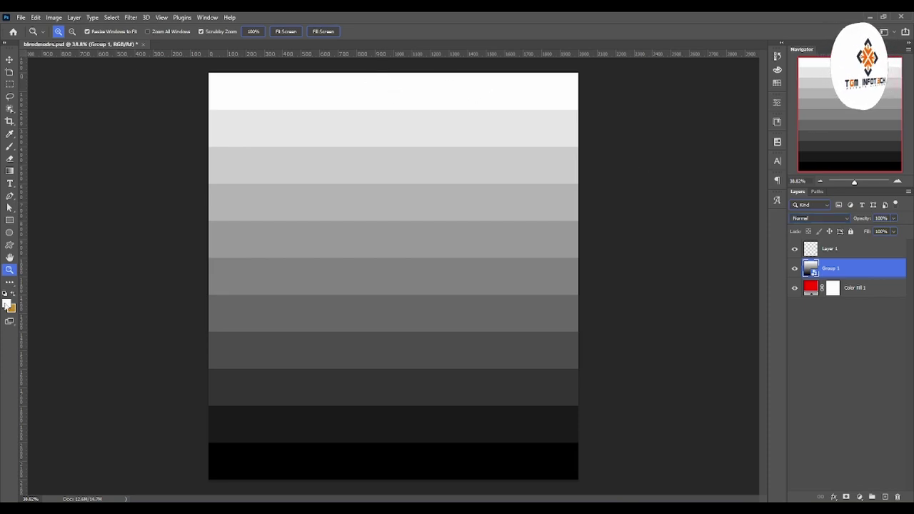
pyautogui.click(7, 303)
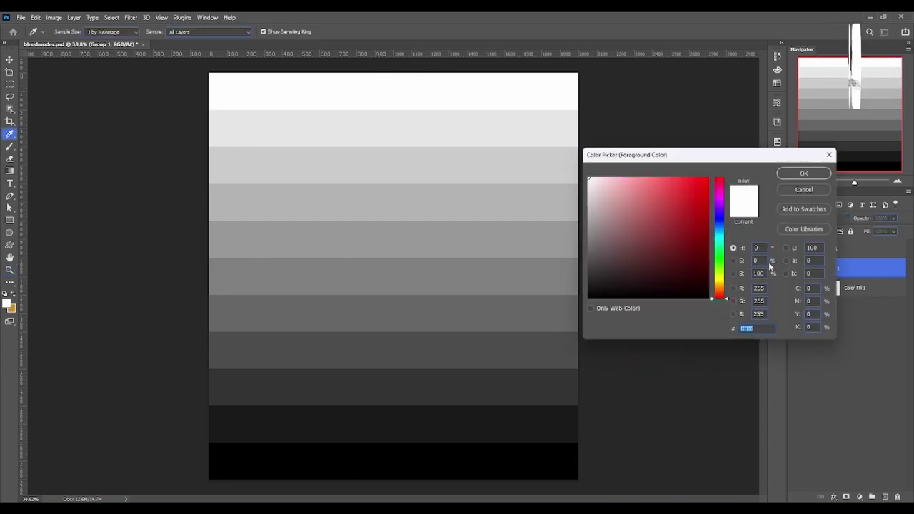
# Eyedrop each grey band from light grey down to black, then cancel the Color Picker
pyautogui.click(517, 125)
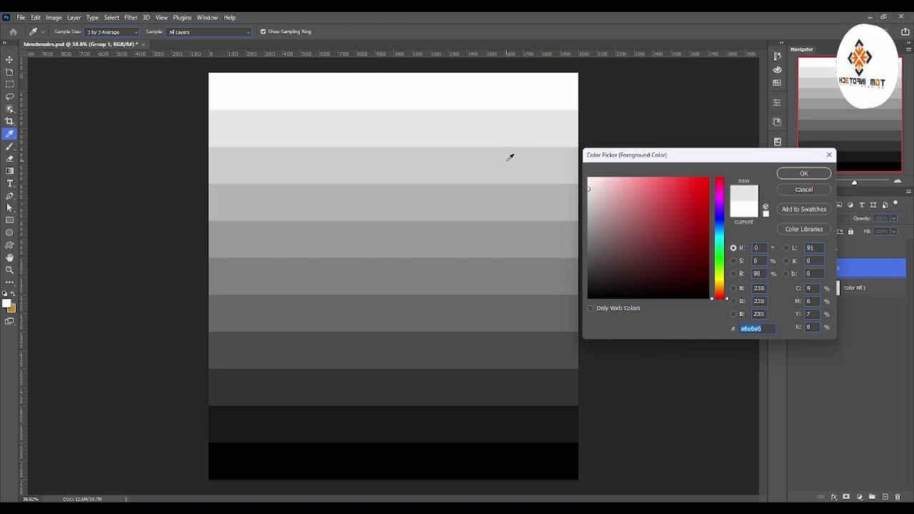
pyautogui.click(510, 158)
pyautogui.click(507, 190)
pyautogui.click(493, 249)
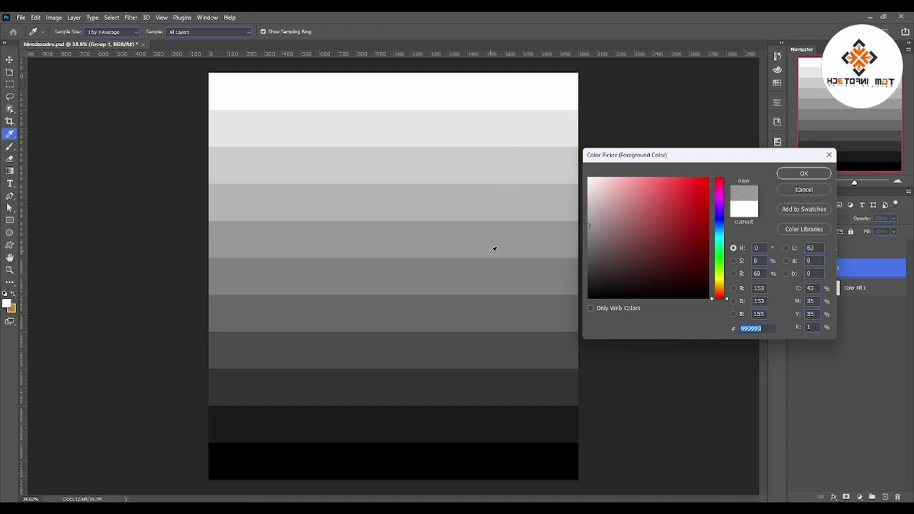
pyautogui.click(490, 286)
pyautogui.click(488, 320)
pyautogui.click(488, 341)
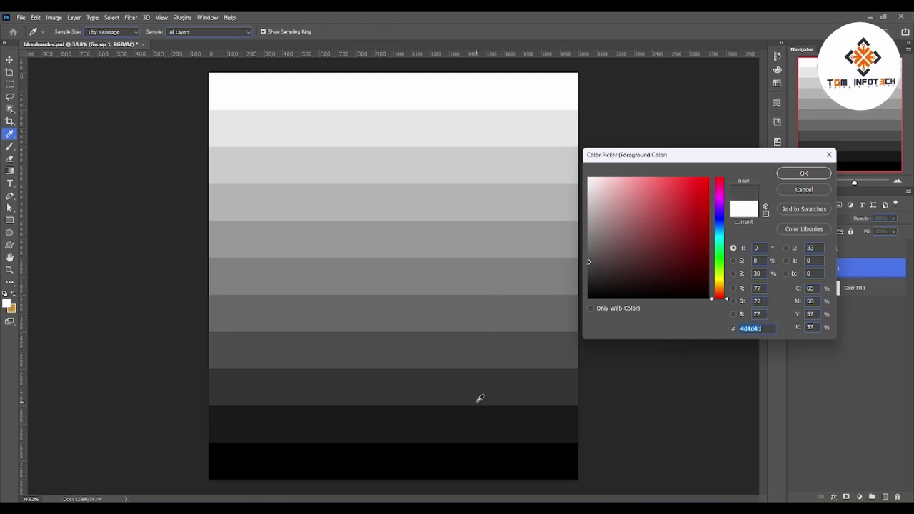
pyautogui.click(490, 387)
pyautogui.click(488, 416)
pyautogui.click(489, 442)
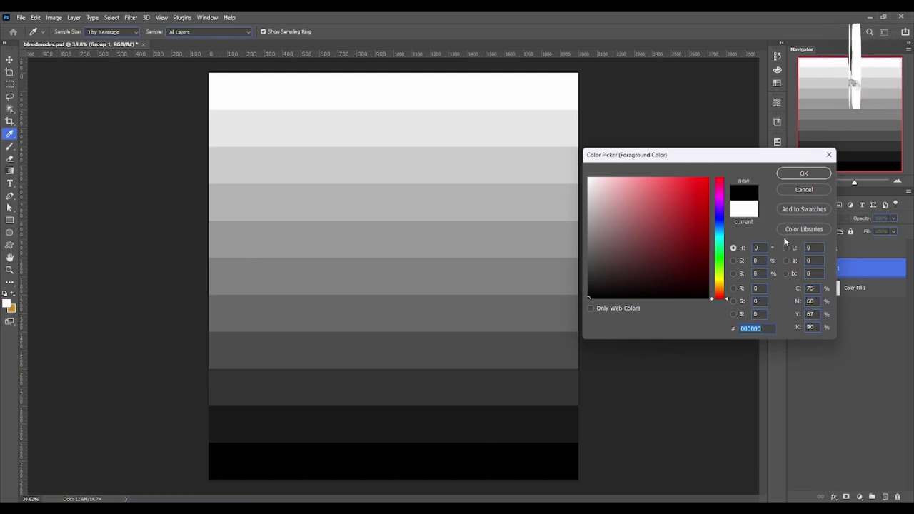
pyautogui.click(813, 190)
pyautogui.press('z')
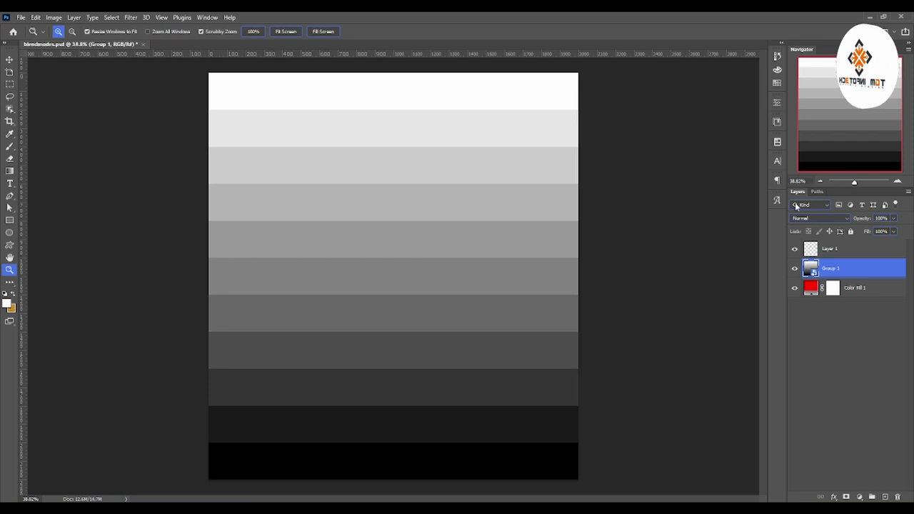
# Set Group 1 to Darken and sample the black and very dark red bands
pyautogui.click(831, 218)
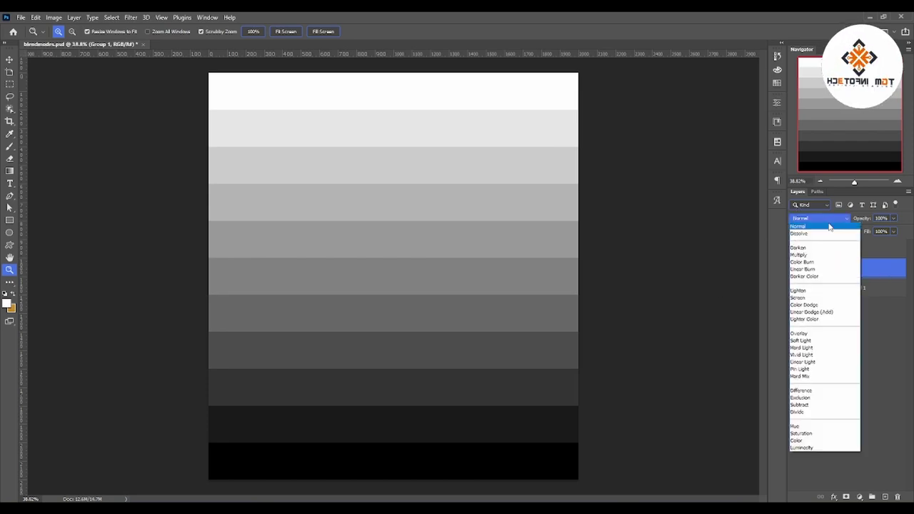
pyautogui.click(804, 247)
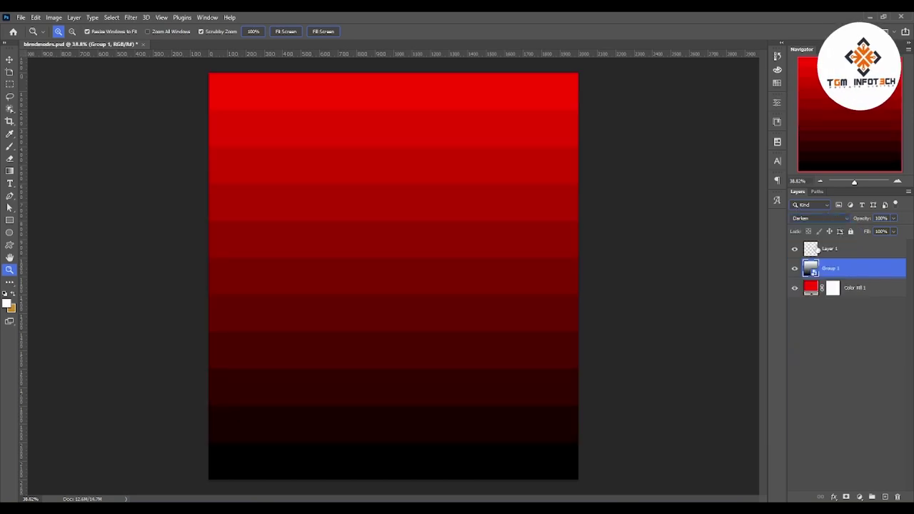
pyautogui.click(7, 304)
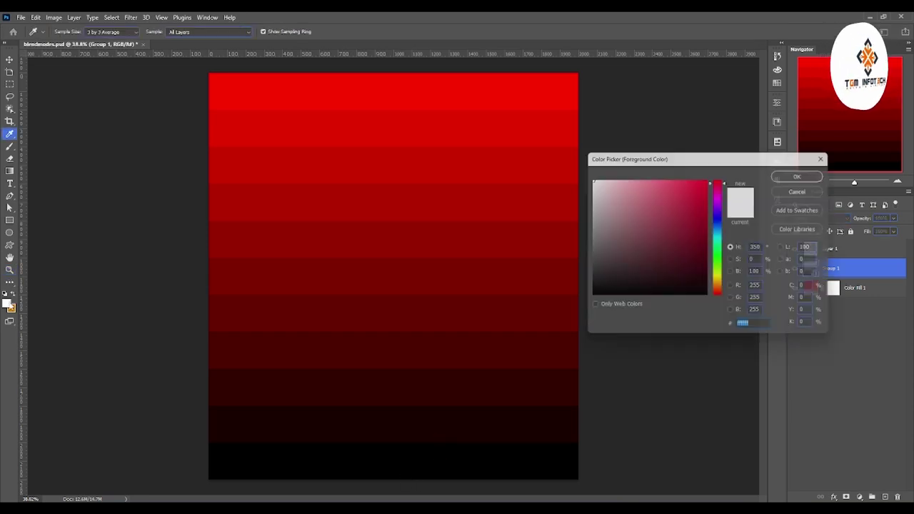
pyautogui.click(389, 456)
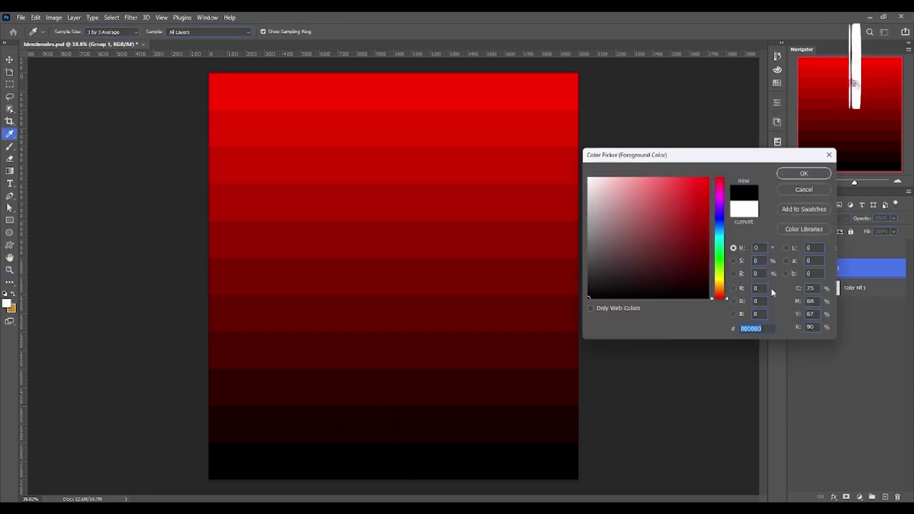
pyautogui.click(424, 417)
# Sample the red bands moving up the canvas to the top red band
pyautogui.click(433, 379)
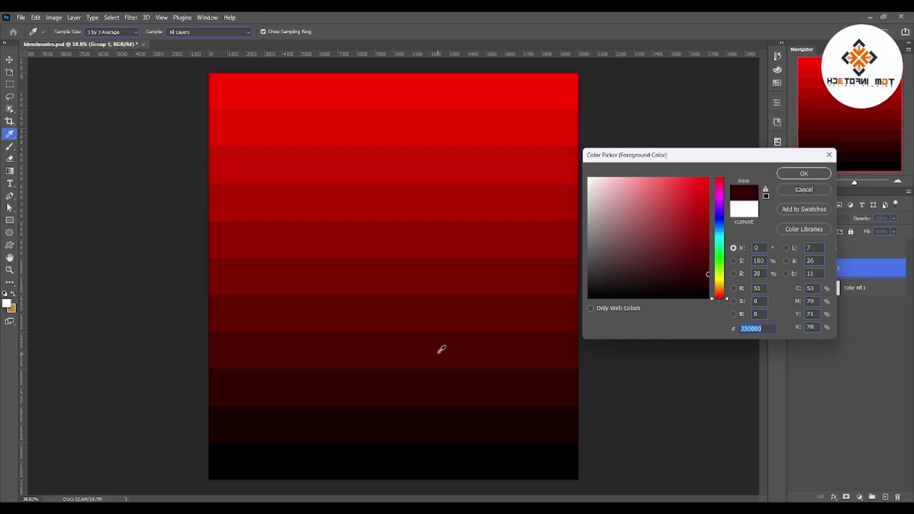
pyautogui.click(443, 326)
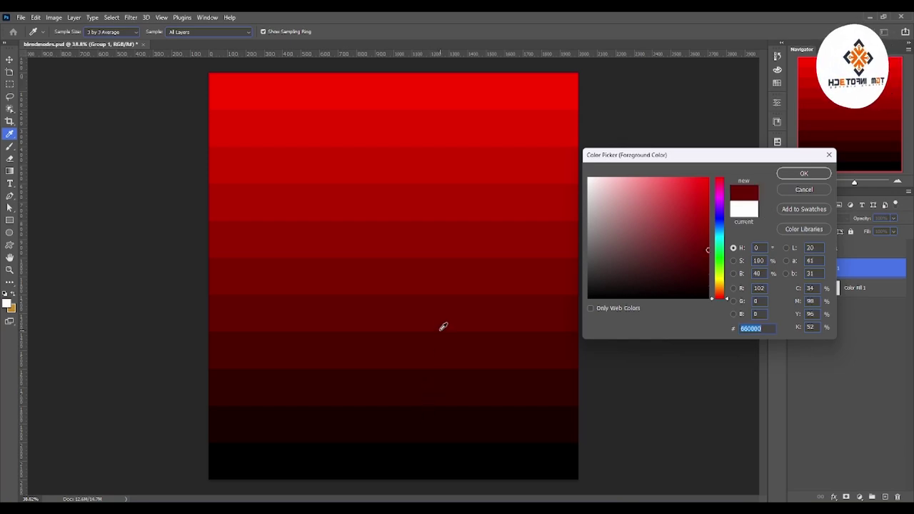
pyautogui.click(454, 264)
pyautogui.click(461, 213)
pyautogui.click(468, 192)
pyautogui.click(471, 143)
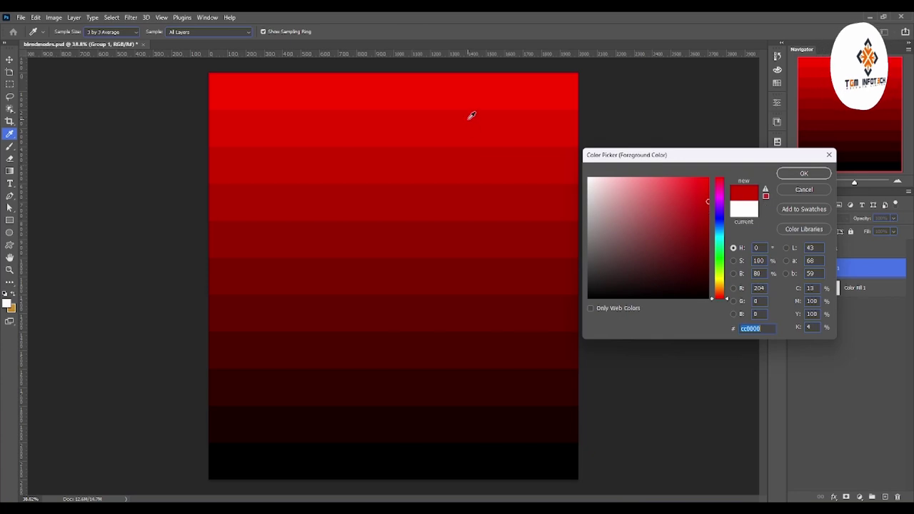
pyautogui.click(472, 115)
pyautogui.click(485, 83)
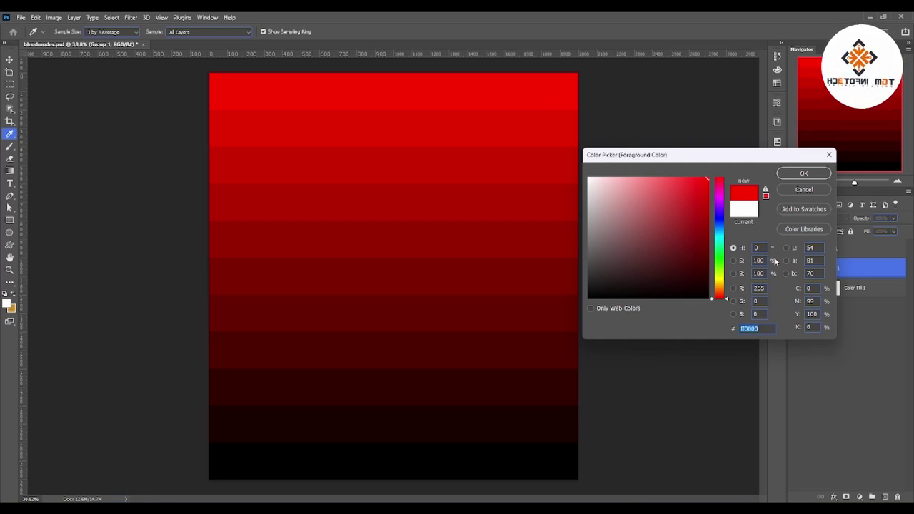
# Sample red bands back down to the darkest band and accept that foreground colour
pyautogui.click(505, 115)
pyautogui.click(503, 157)
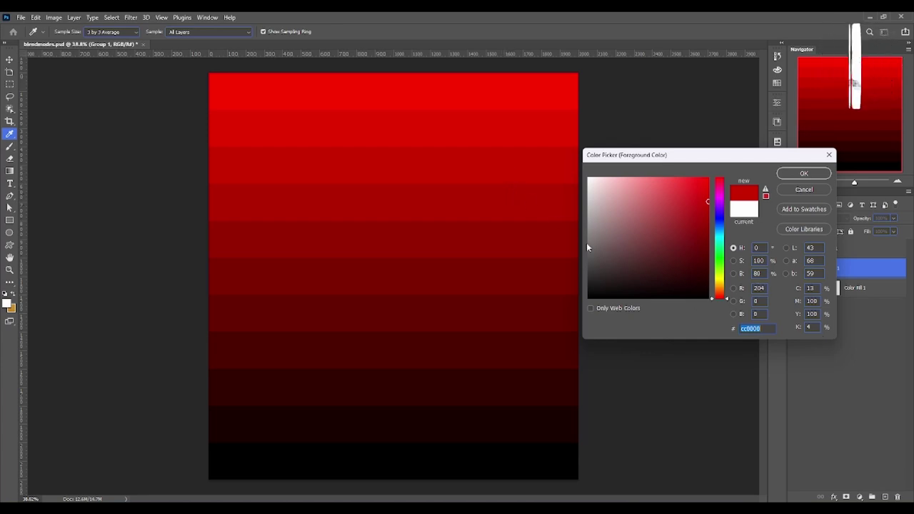
pyautogui.click(514, 243)
pyautogui.click(519, 270)
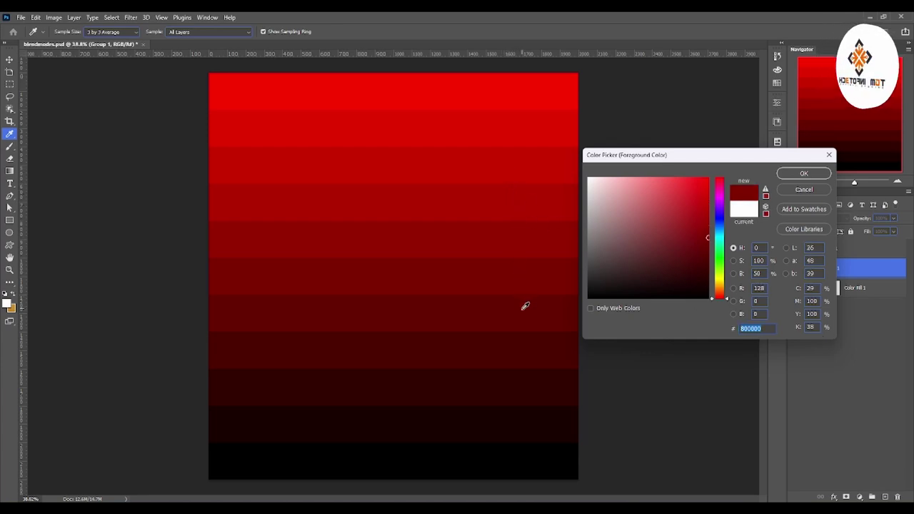
pyautogui.click(533, 383)
pyautogui.click(538, 425)
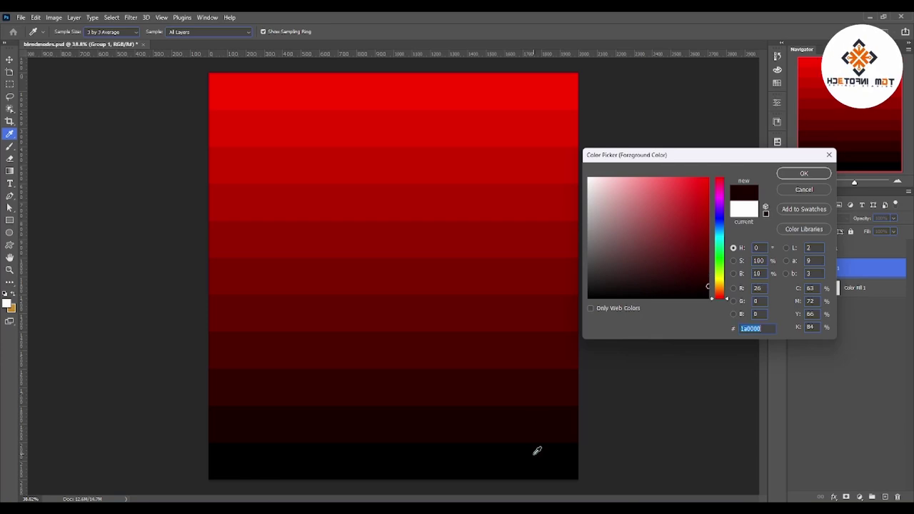
pyautogui.click(812, 177)
# Hide Group 1, check Color Fill 1's colour, then show the strips so red fades to black
pyautogui.click(797, 269)
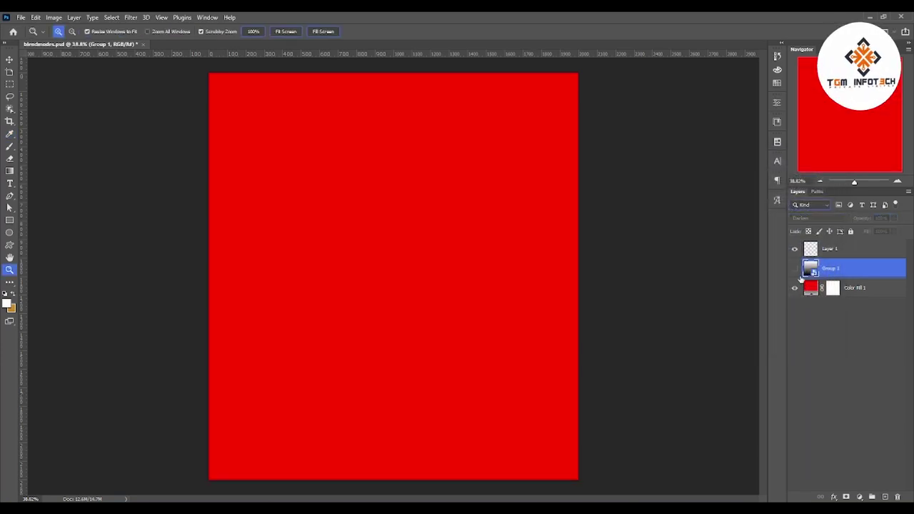
pyautogui.doubleClick(811, 289)
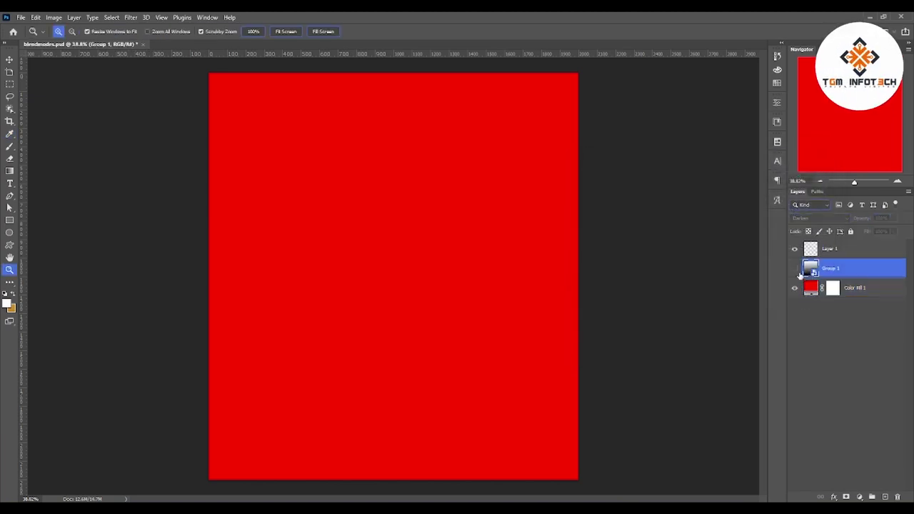
pyautogui.click(796, 270)
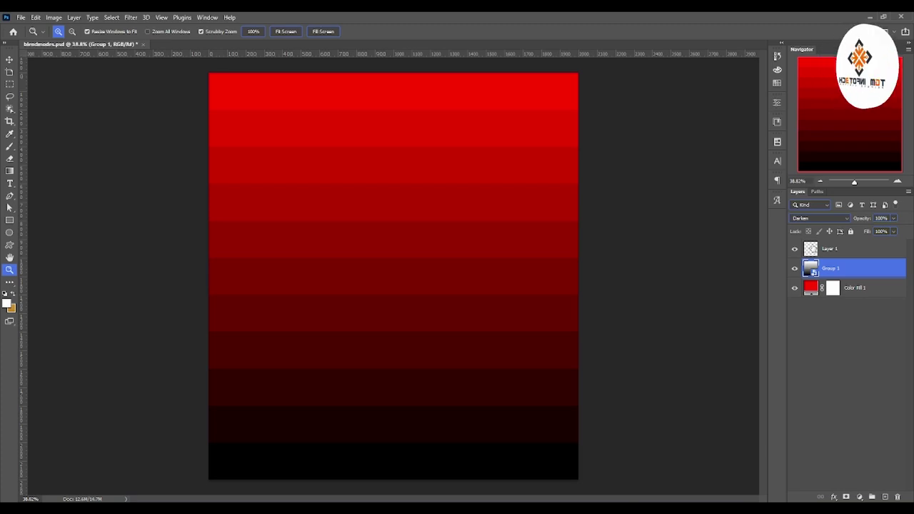
pyautogui.doubleClick(811, 288)
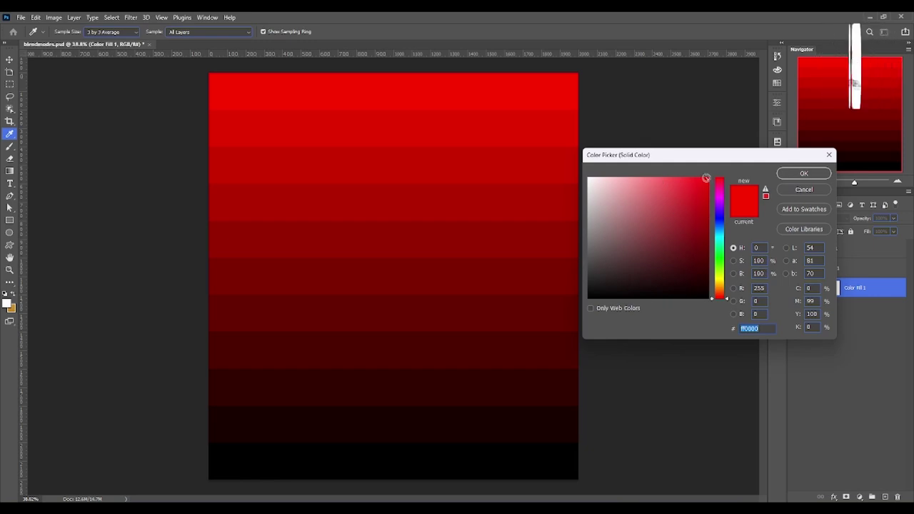
pyautogui.moveTo(706, 178); pyautogui.dragTo(715, 191)
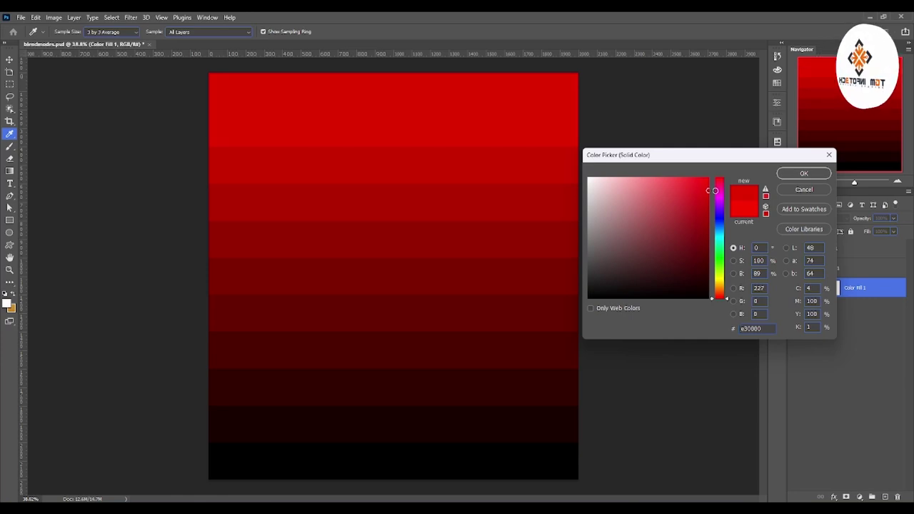
pyautogui.moveTo(715, 190); pyautogui.dragTo(722, 209)
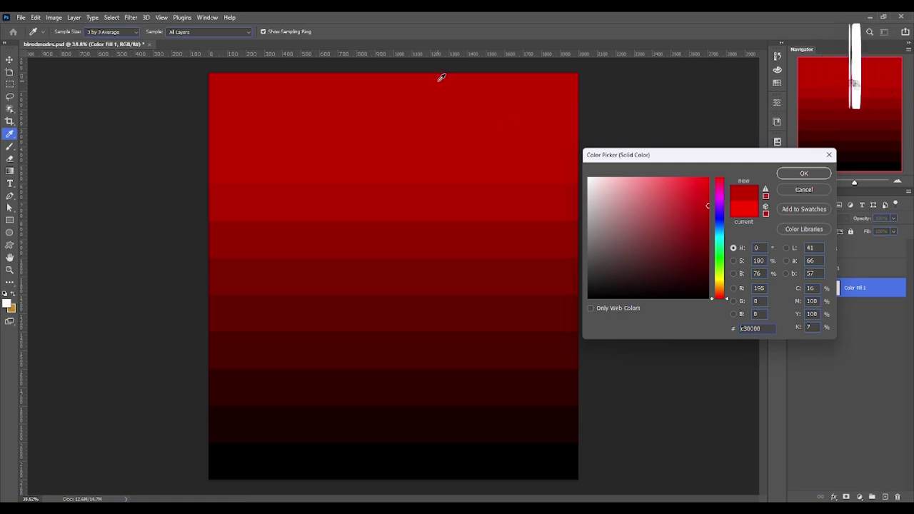
pyautogui.click(709, 179)
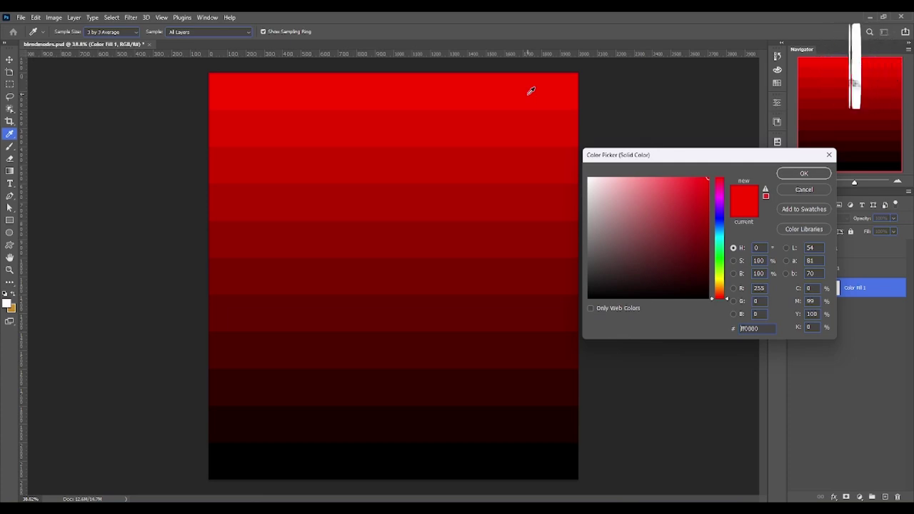
pyautogui.doubleClick(758, 274)
pyautogui.write('90')
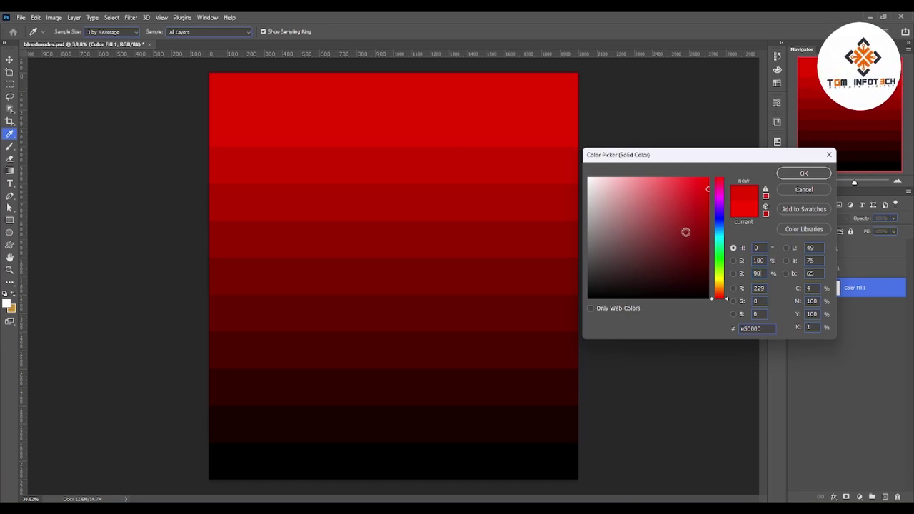
pyautogui.write('50')
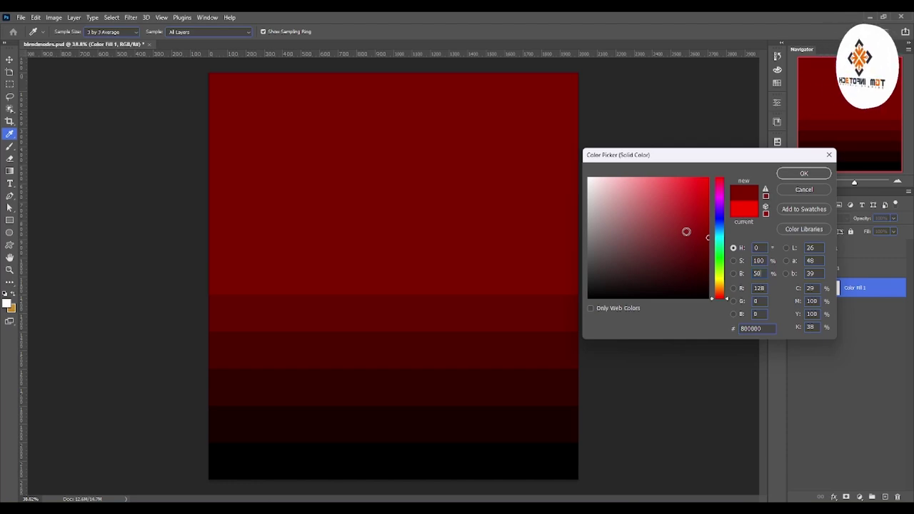
pyautogui.click(803, 190)
pyautogui.click(841, 274)
# Set Group 1 to Multiply and change Color Fill 1 to a deep dark red
pyautogui.click(811, 219)
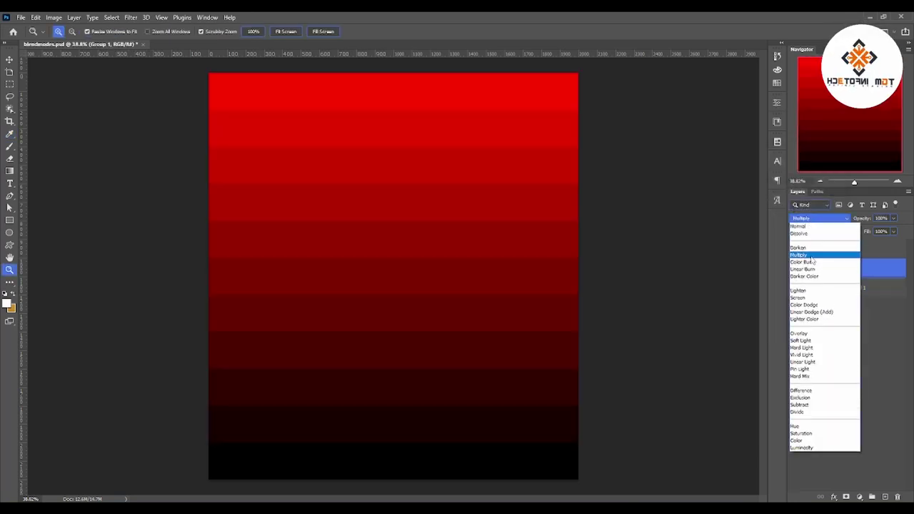
pyautogui.click(810, 243)
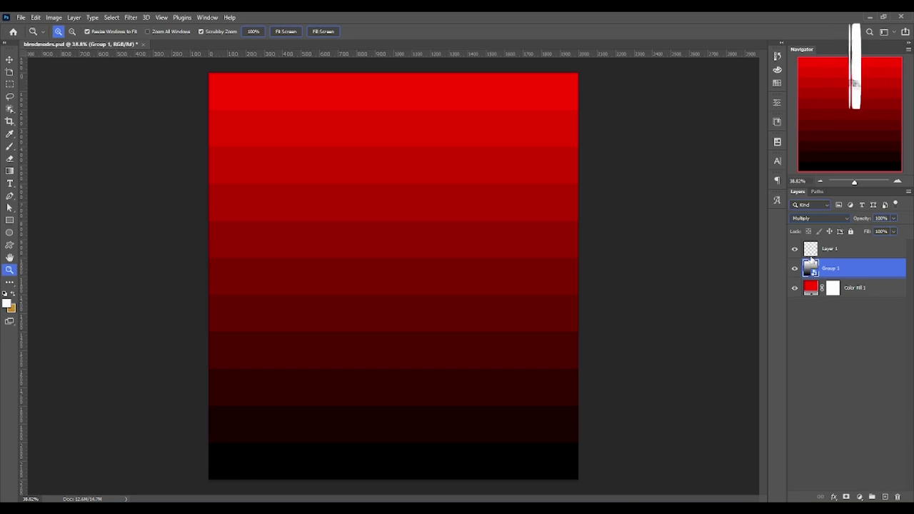
pyautogui.doubleClick(811, 287)
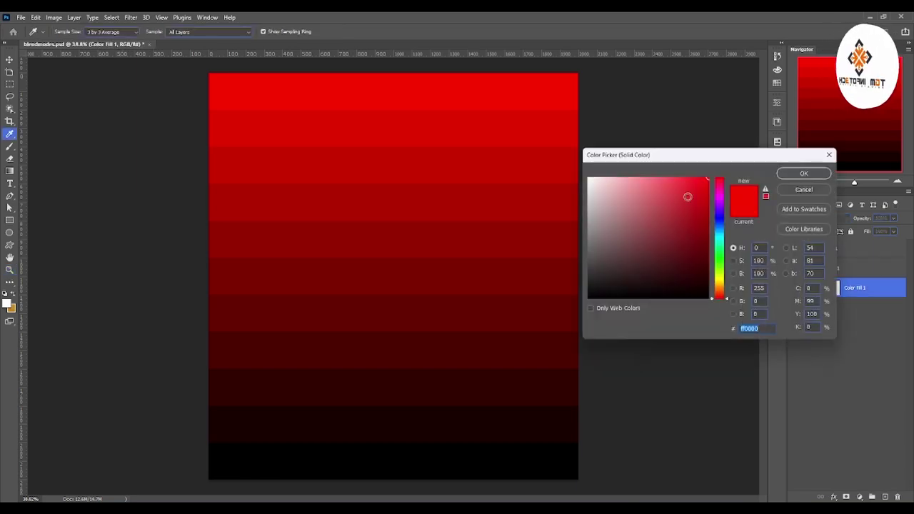
pyautogui.moveTo(709, 205); pyautogui.dragTo(711, 243)
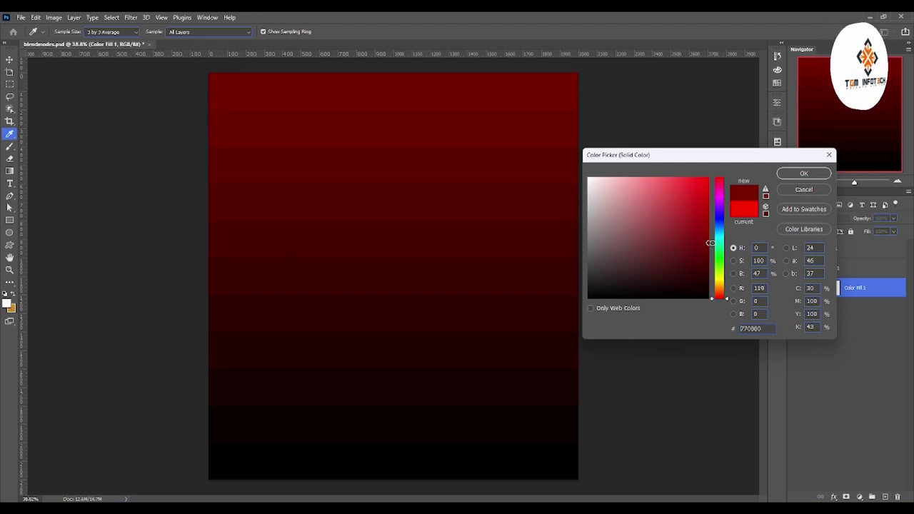
pyautogui.click(328, 94)
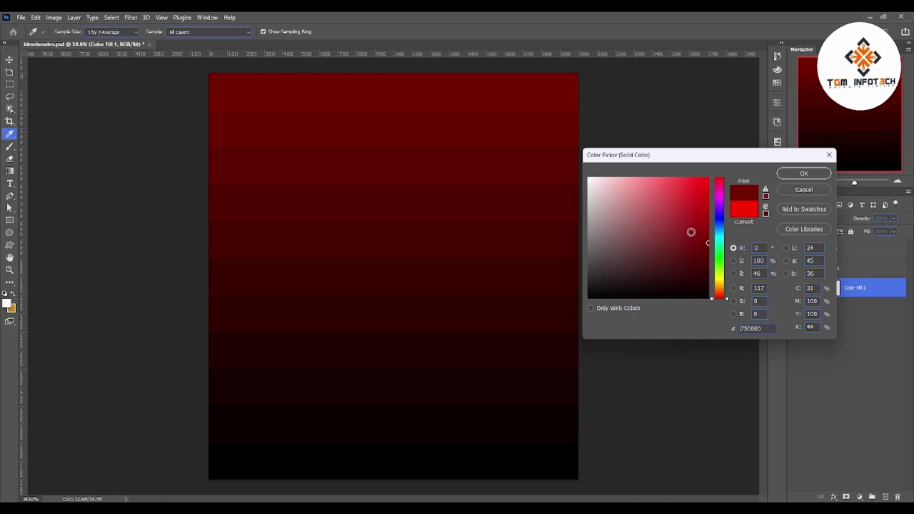
pyautogui.click(745, 207)
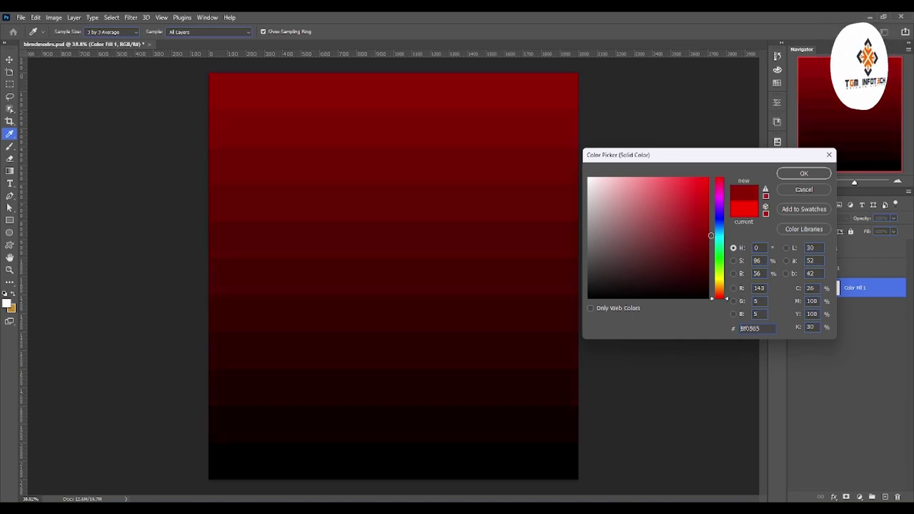
pyautogui.click(804, 174)
pyautogui.press('z')
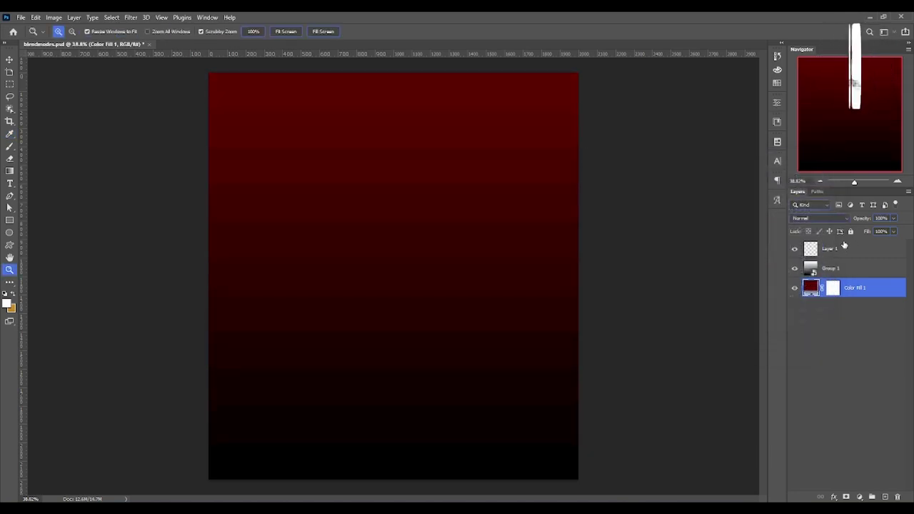
pyautogui.click(849, 272)
# Restore Color Fill 1 to pure red FF0000
pyautogui.doubleClick(812, 289)
pyautogui.write('ff0000')
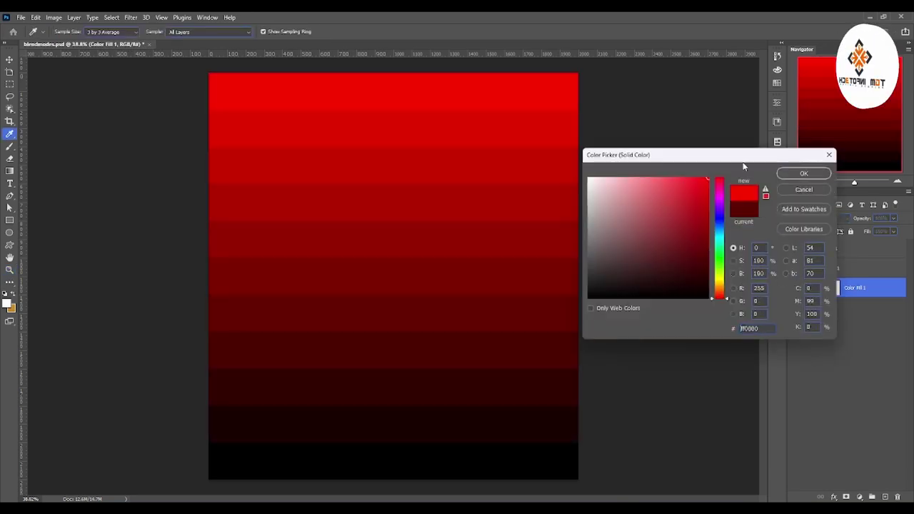
pyautogui.click(805, 173)
pyautogui.click(815, 218)
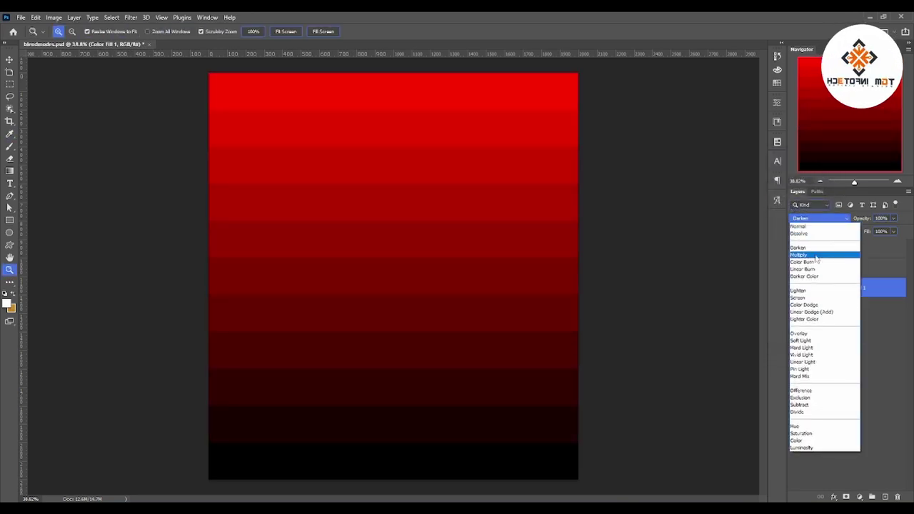
pyautogui.click(803, 262)
# Select Group 1 and set its blend mode to Color Burn
pyautogui.click(805, 218)
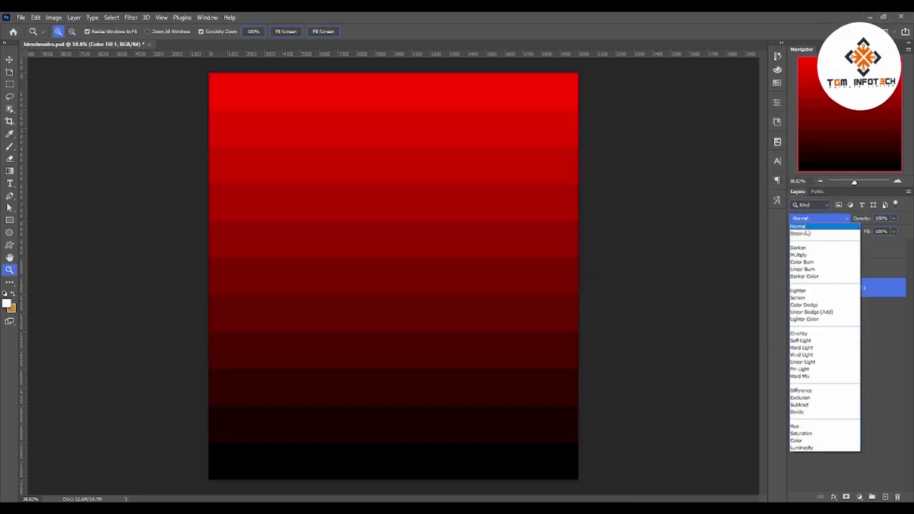
pyautogui.click(833, 268)
pyautogui.click(816, 219)
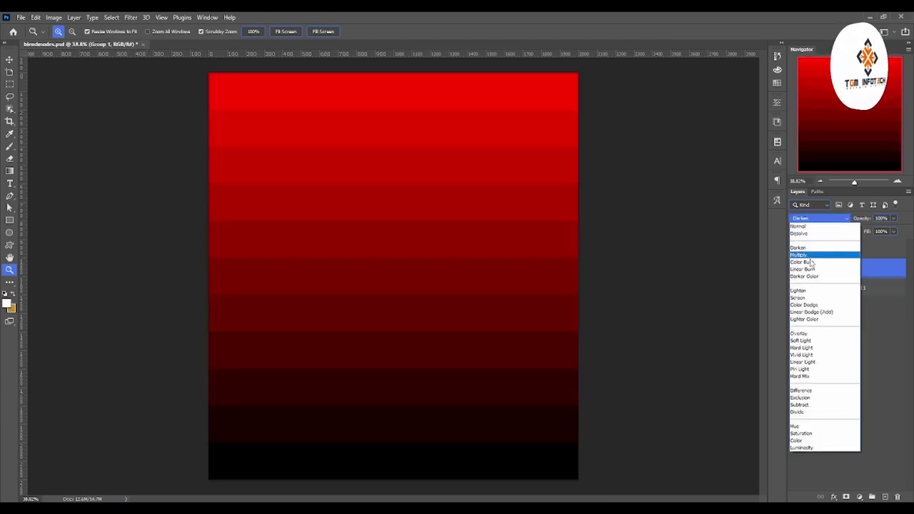
pyautogui.click(811, 262)
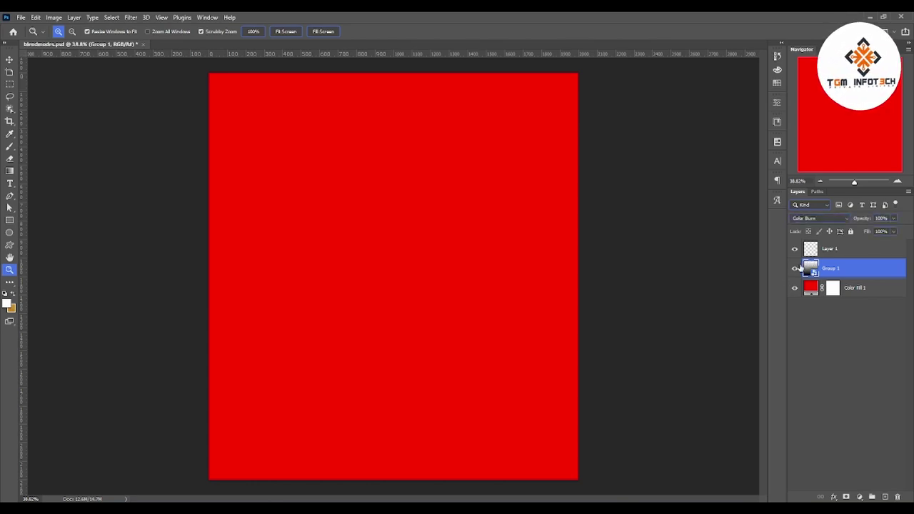
# Fine-tune Color Fill 1 through nearly pure, fully saturated reds in the Color Picker
pyautogui.doubleClick(811, 288)
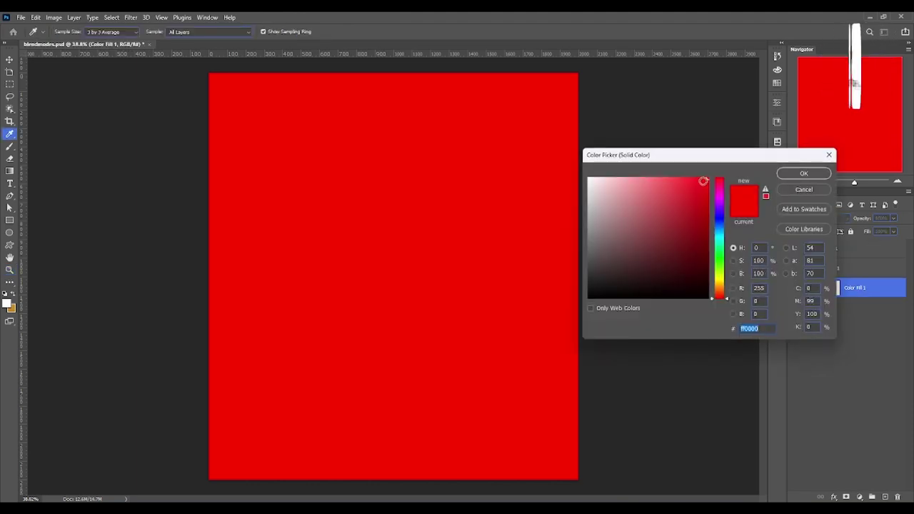
pyautogui.click(706, 189)
pyautogui.moveTo(706, 190); pyautogui.dragTo(714, 189)
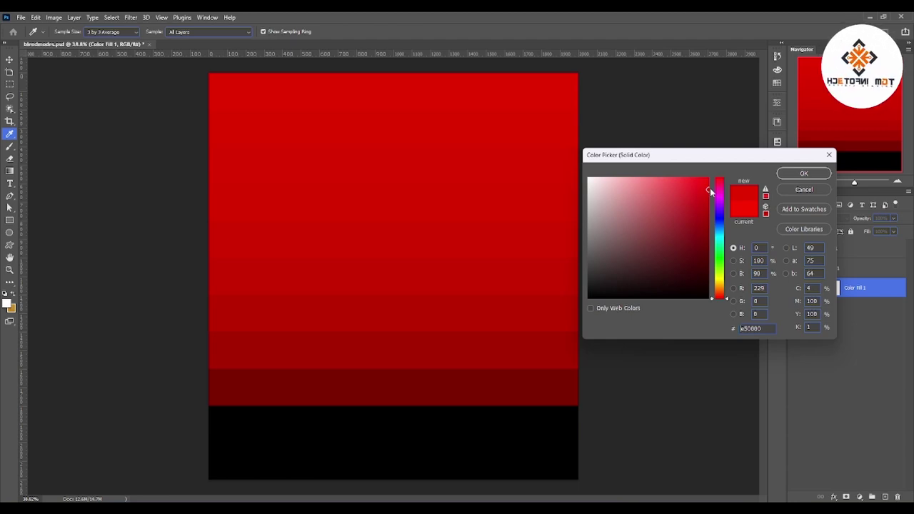
pyautogui.moveTo(710, 188); pyautogui.dragTo(713, 163)
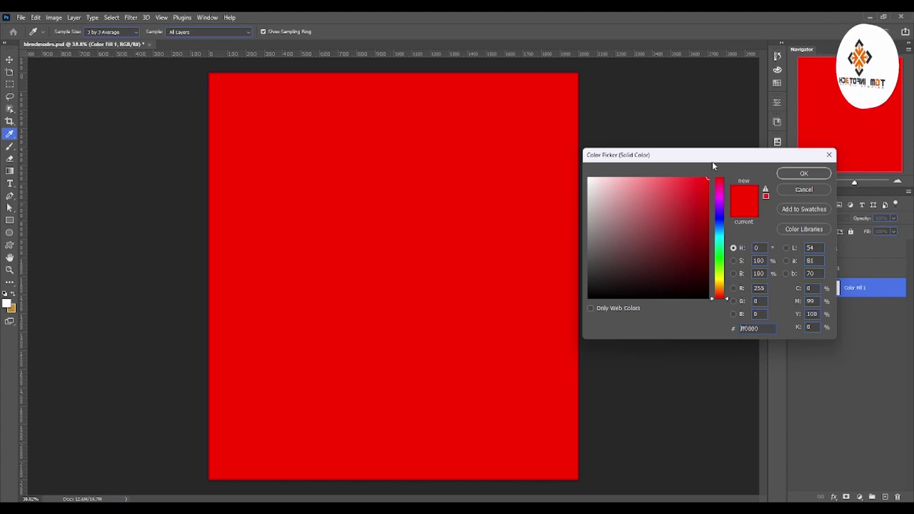
pyautogui.click(709, 200)
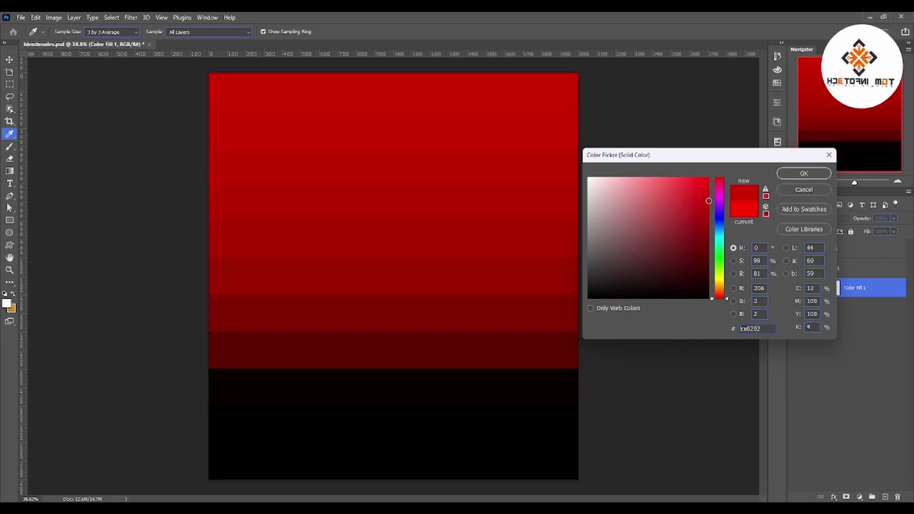
pyautogui.click(709, 198)
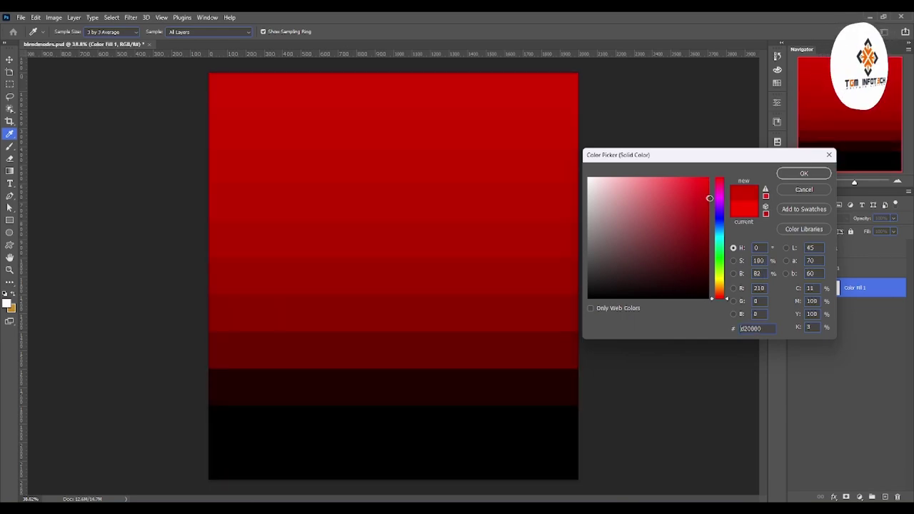
pyautogui.click(709, 198)
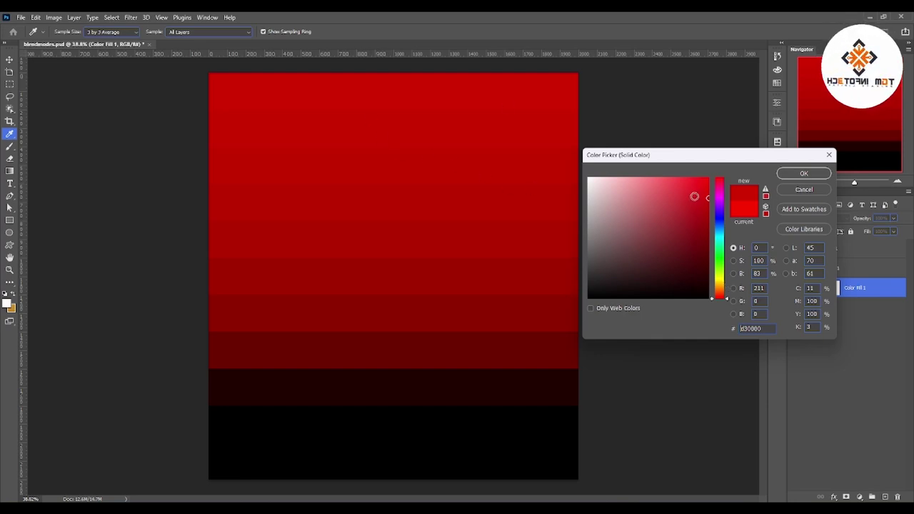
# Try a deep red around #5c0000, then revert to the original bright red
pyautogui.moveTo(707, 198)
pyautogui.mouseDown()
pyautogui.moveTo(708, 241)
pyautogui.moveTo(728, 254)
pyautogui.mouseUp()
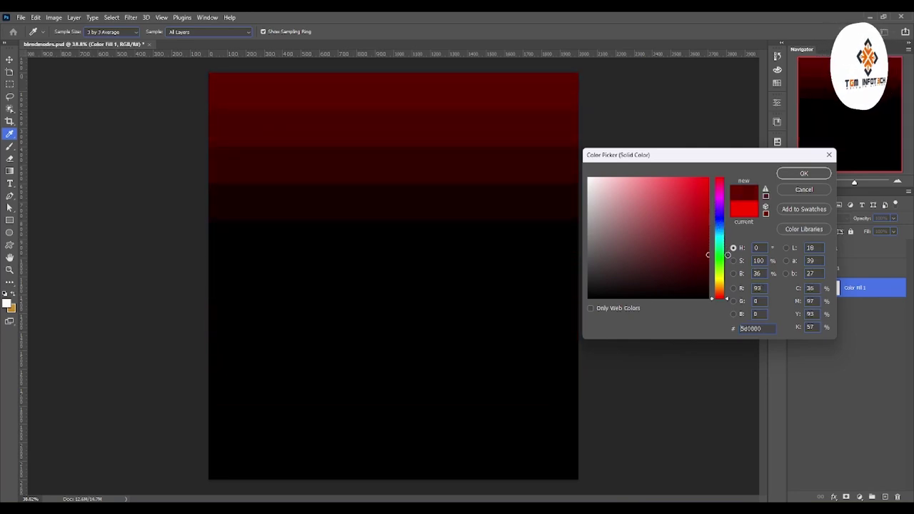
pyautogui.moveTo(728, 254); pyautogui.dragTo(729, 260)
pyautogui.click(743, 208)
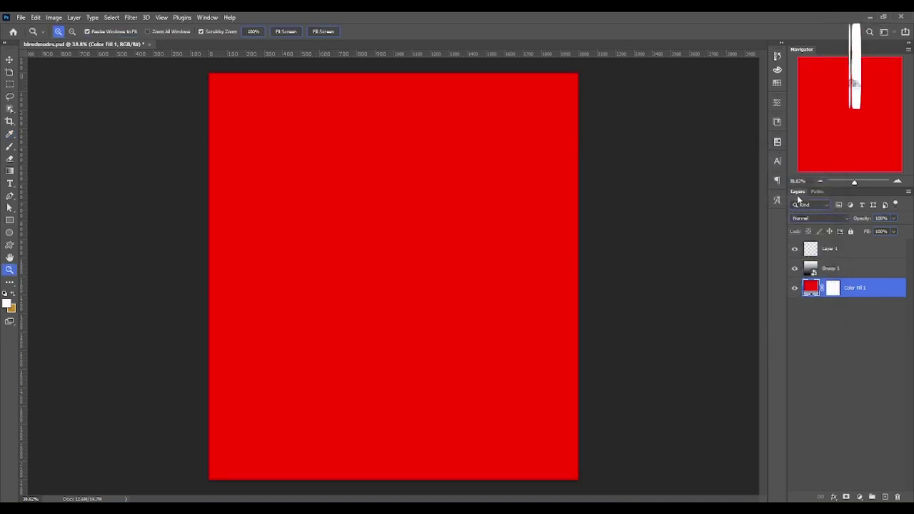
# Close the fill picker and apply Linear Burn to Group 1
pyautogui.click(804, 174)
pyautogui.click(831, 268)
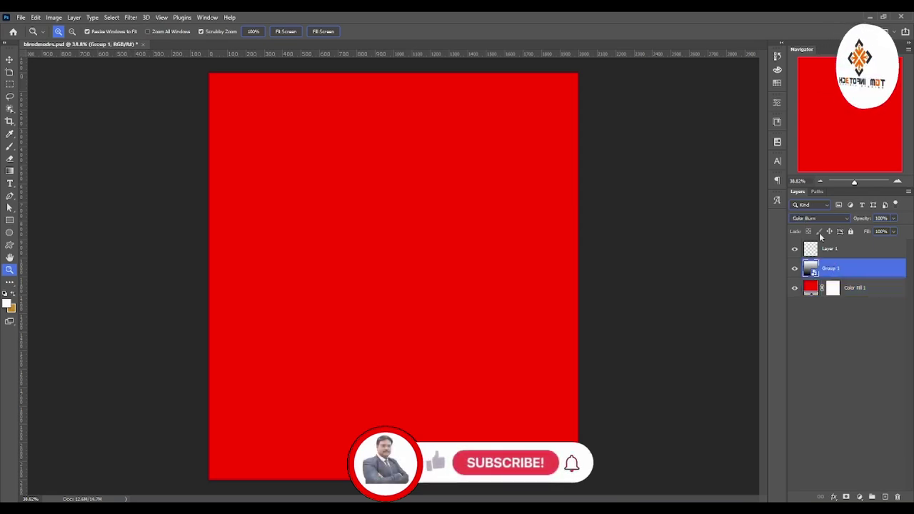
pyautogui.click(818, 219)
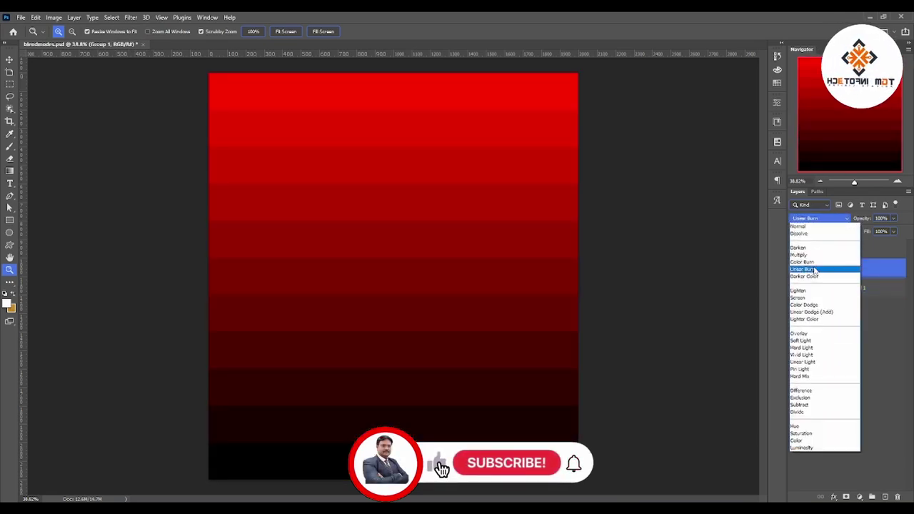
pyautogui.click(811, 266)
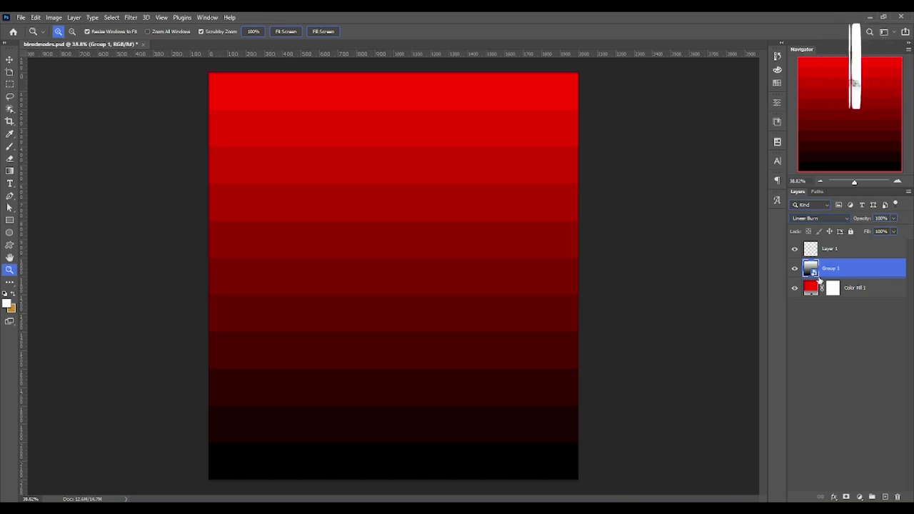
# Switch Group 1 to Darker Color, keeping it after rechecking the mode list
pyautogui.click(829, 218)
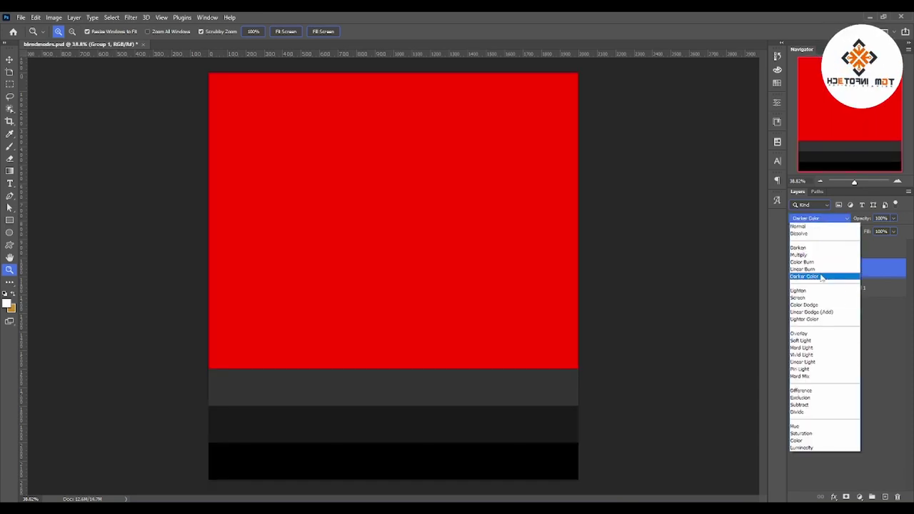
pyautogui.click(822, 277)
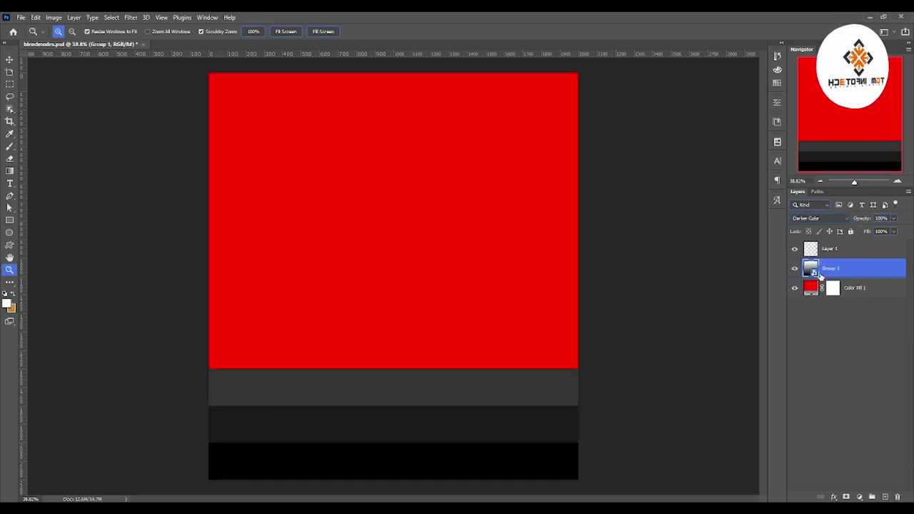
pyautogui.click(833, 218)
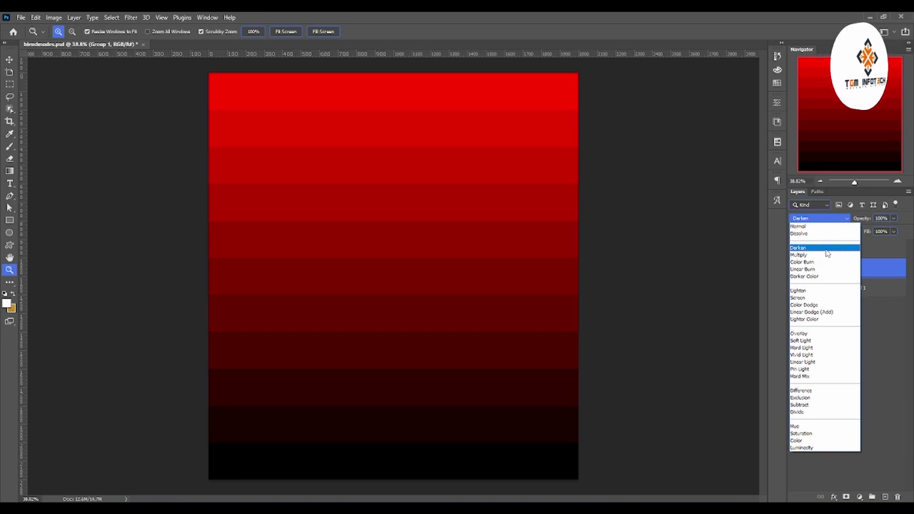
pyautogui.click(813, 275)
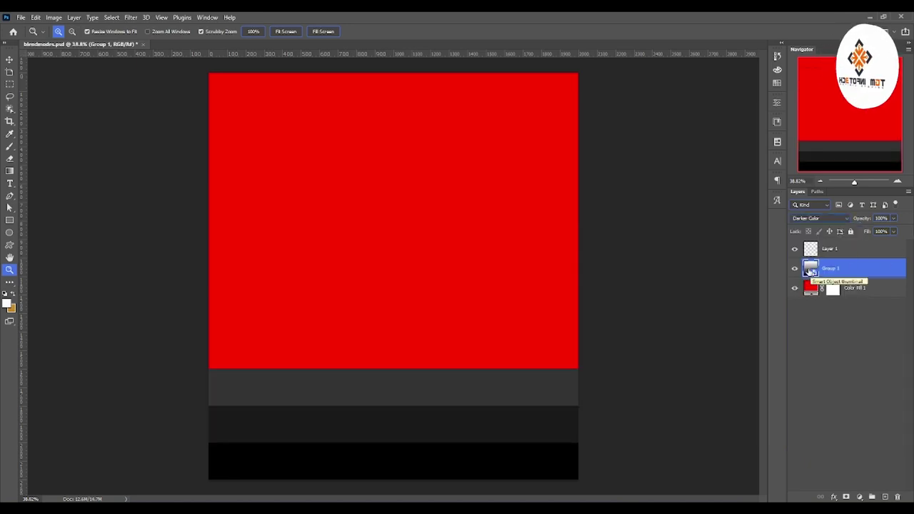
pyautogui.doubleClick(811, 288)
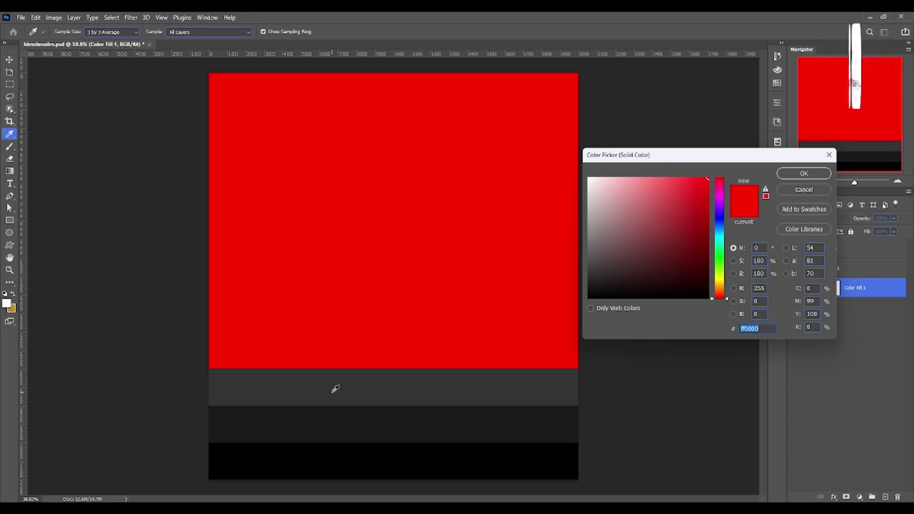
pyautogui.moveTo(704, 181); pyautogui.dragTo(713, 209)
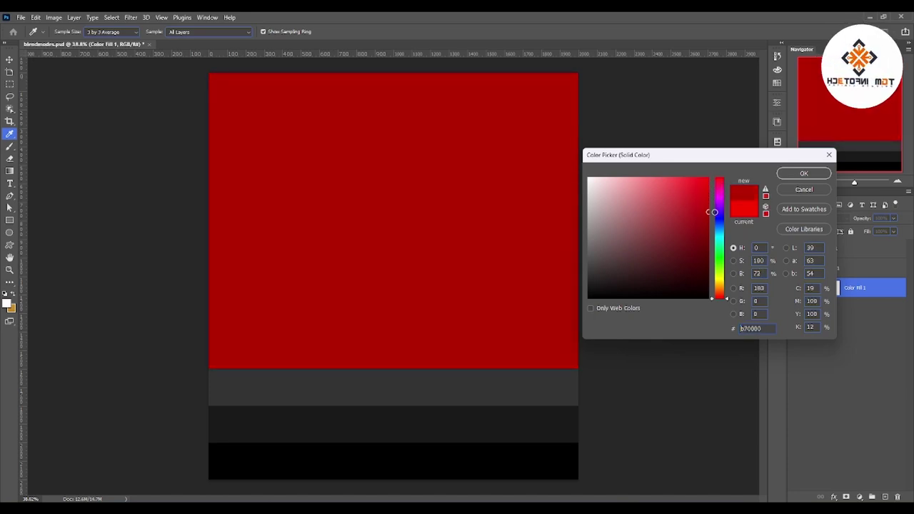
pyautogui.moveTo(713, 208); pyautogui.dragTo(729, 245)
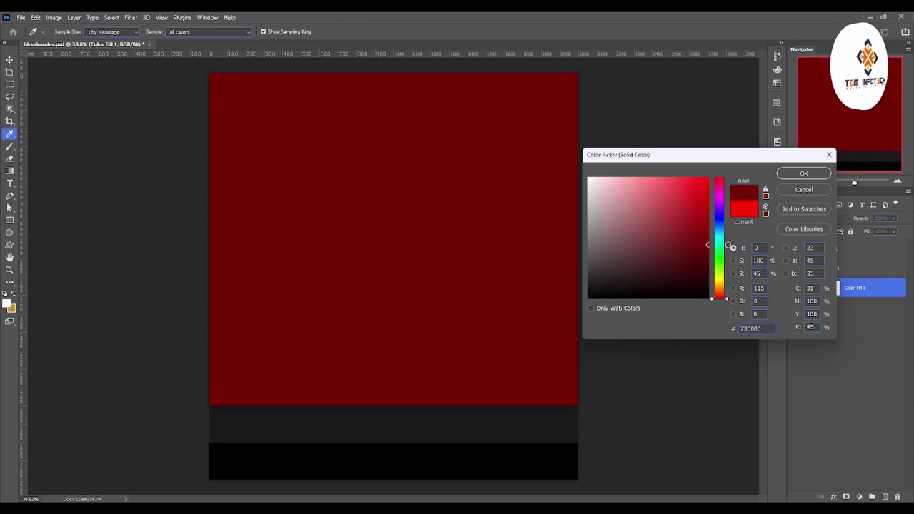
pyautogui.doubleClick(750, 328)
pyautogui.write('ff0000')
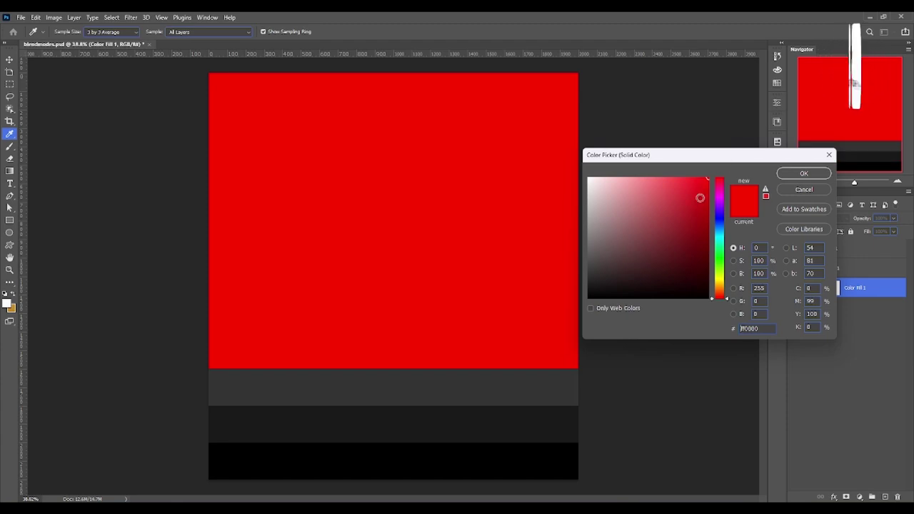
pyautogui.moveTo(700, 180); pyautogui.dragTo(663, 176)
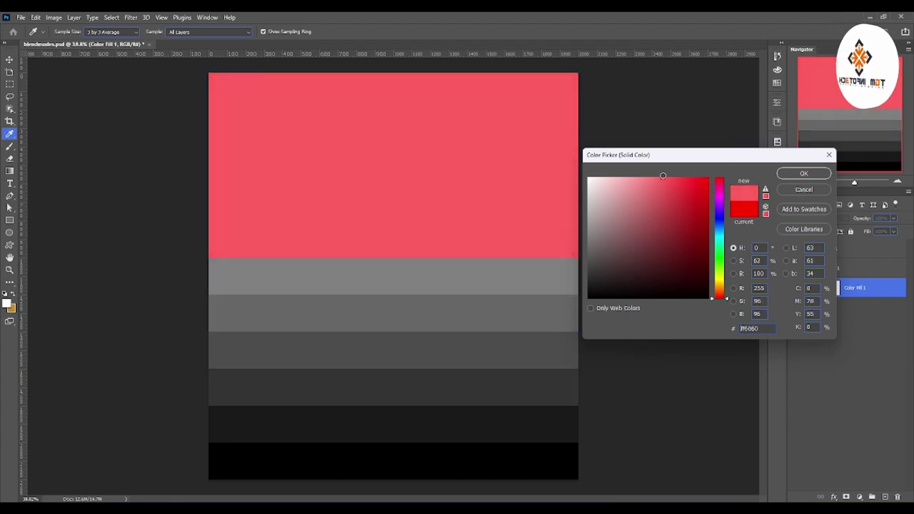
pyautogui.click(8, 303)
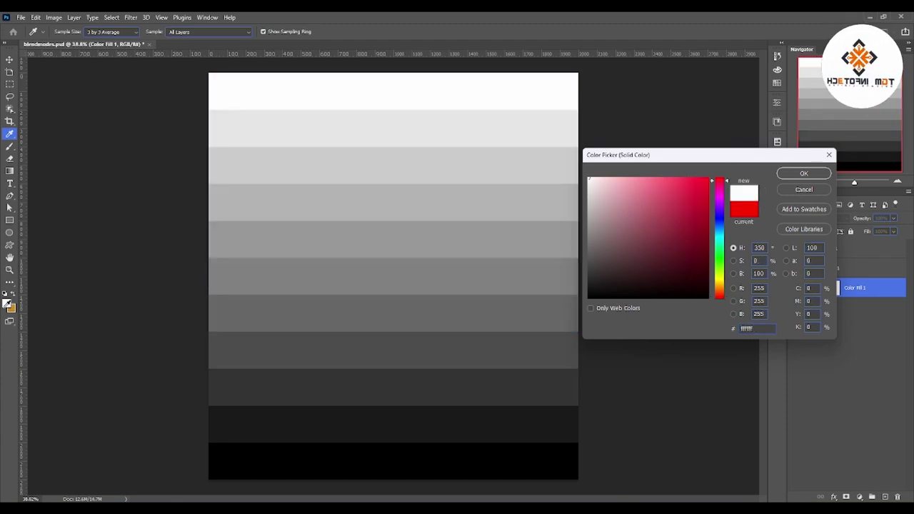
pyautogui.click(318, 261)
pyautogui.click(435, 324)
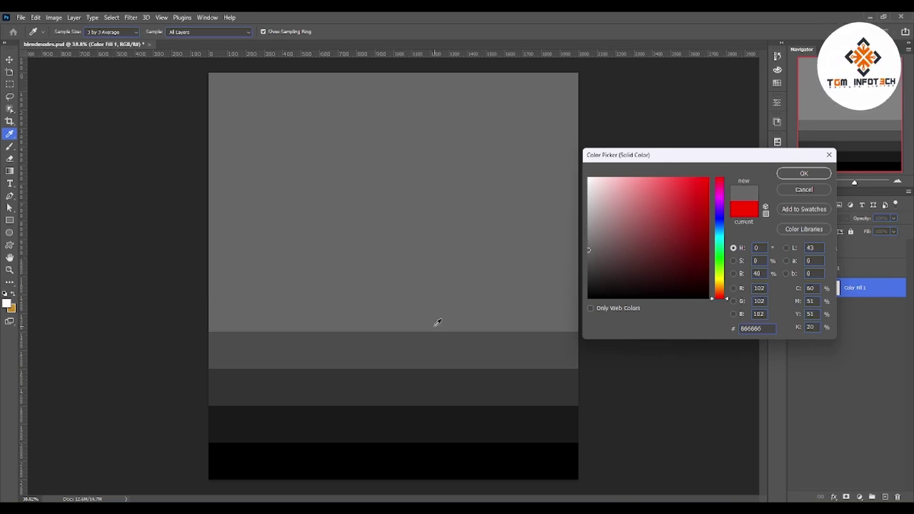
pyautogui.click(438, 337)
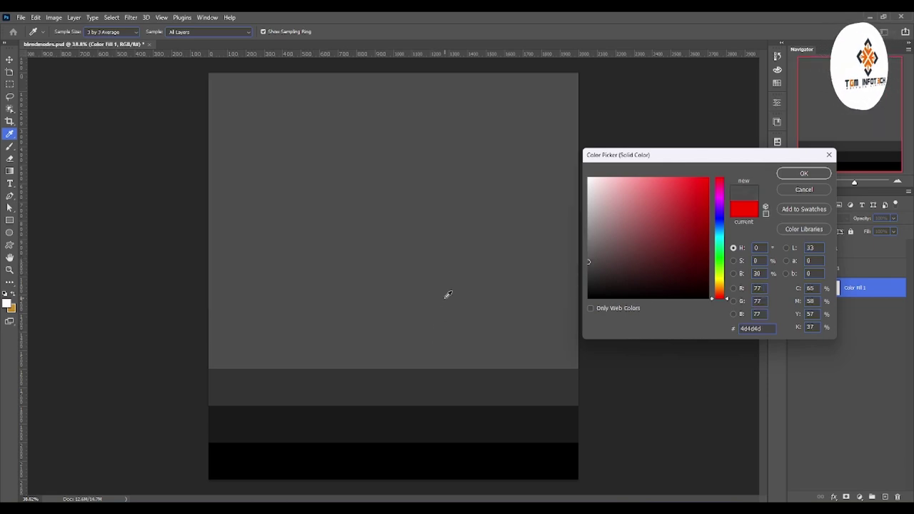
pyautogui.click(813, 190)
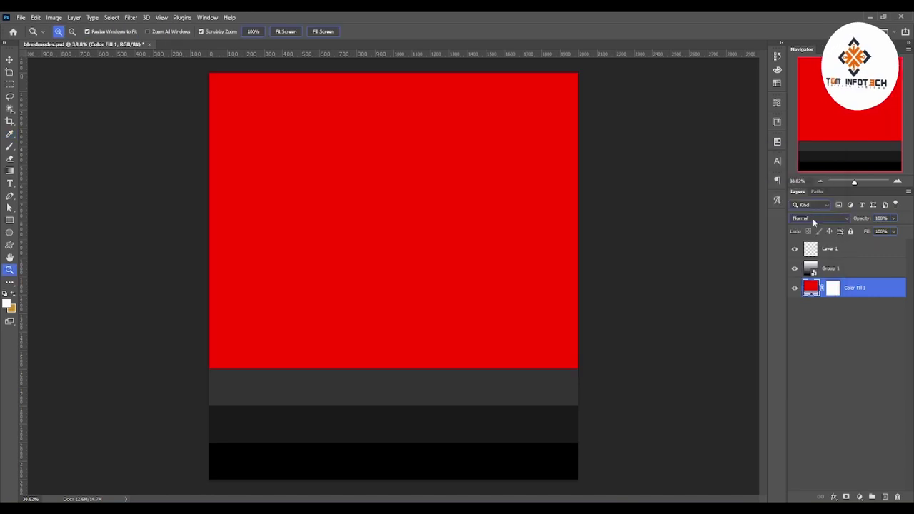
# Change Color Fill 1 to a light pink
pyautogui.doubleClick(812, 286)
pyautogui.click(648, 184)
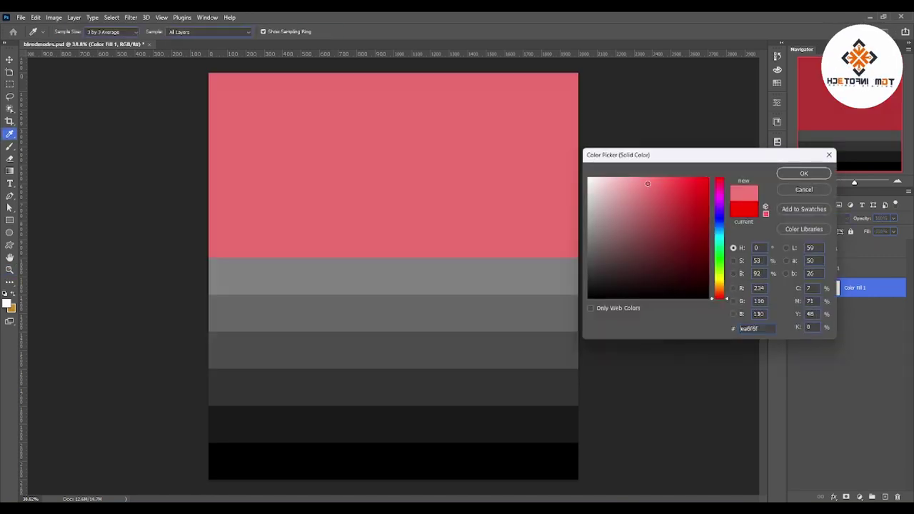
pyautogui.click(803, 173)
pyautogui.press('z')
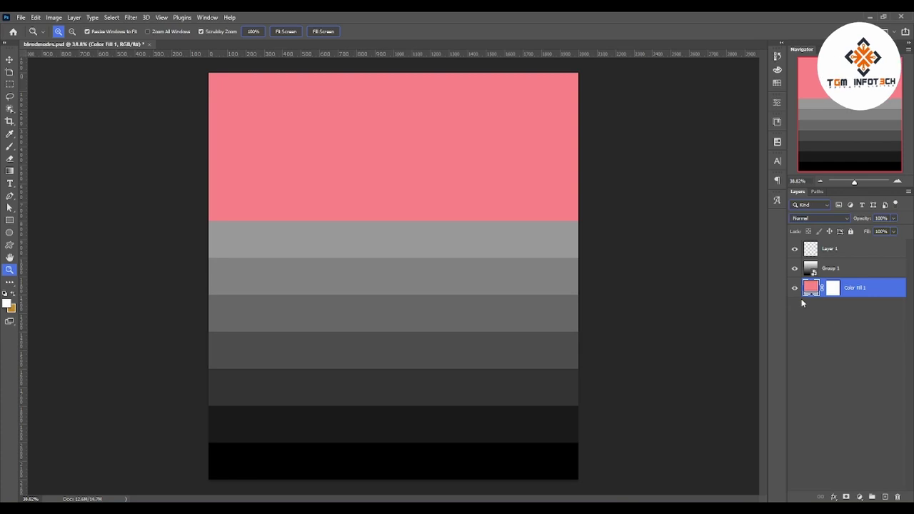
# Hide the fill layer and sample the bare light grey strip colour
pyautogui.click(795, 288)
pyautogui.click(7, 304)
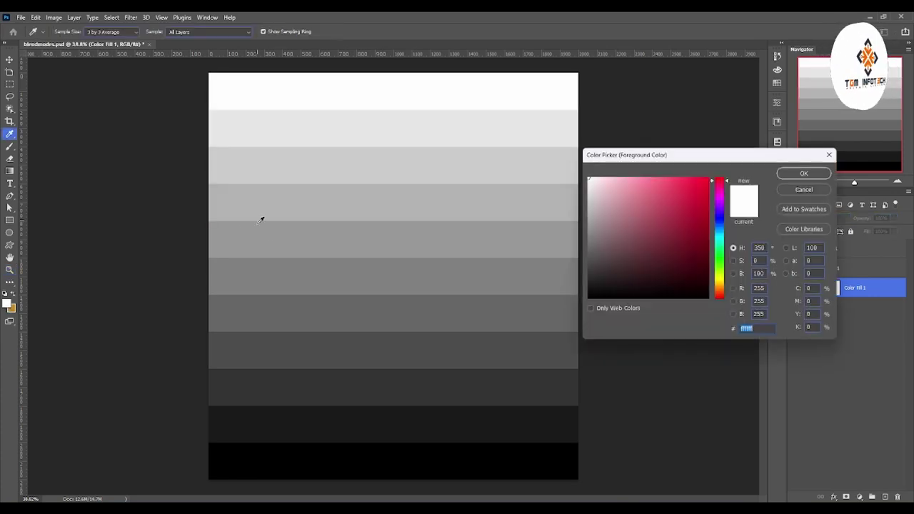
pyautogui.click(261, 220)
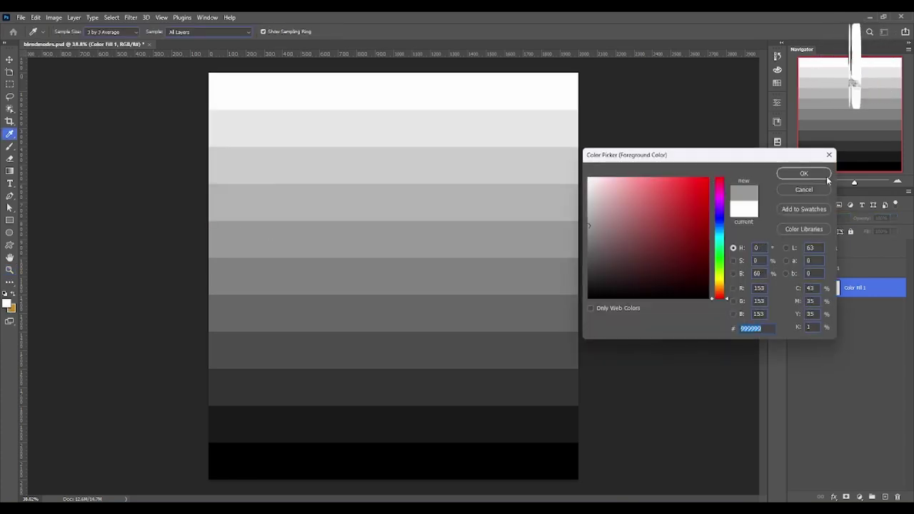
pyautogui.click(825, 189)
# Show the pink fill again, sample the light grey band, then reselect Group 1
pyautogui.click(795, 287)
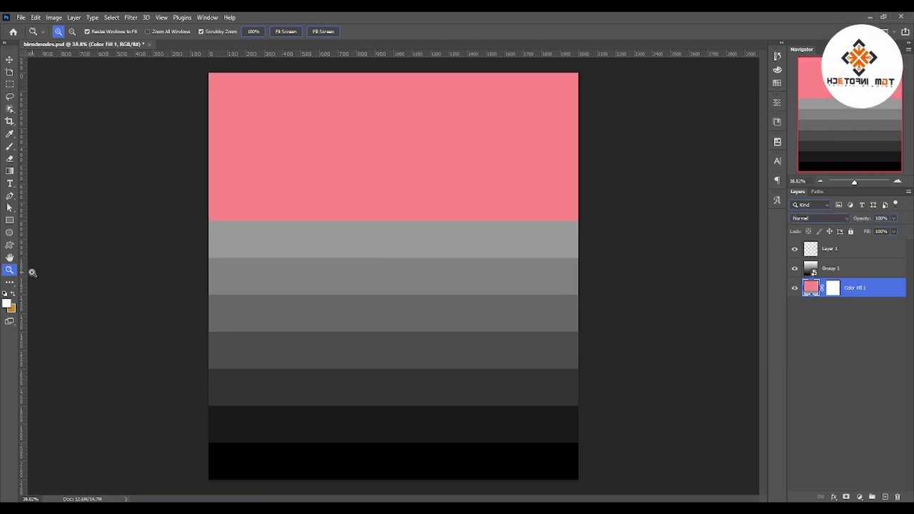
pyautogui.click(7, 305)
pyautogui.click(350, 245)
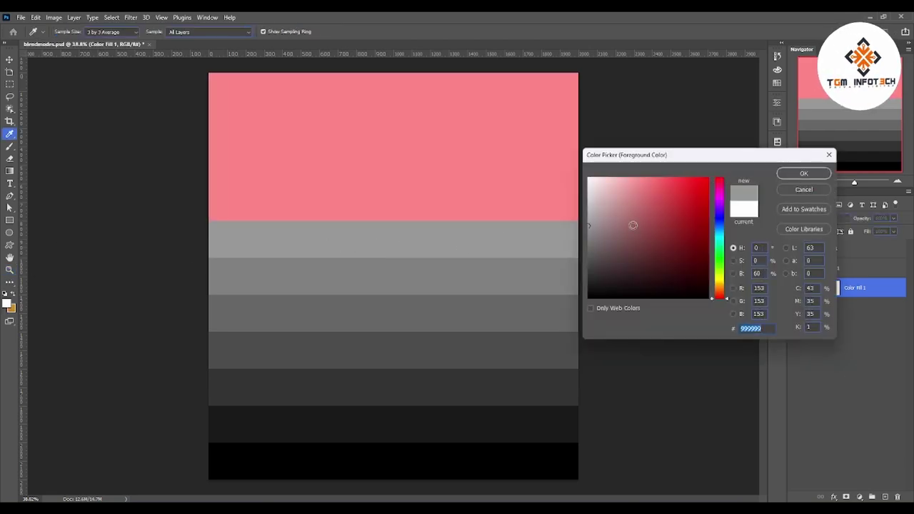
pyautogui.click(804, 190)
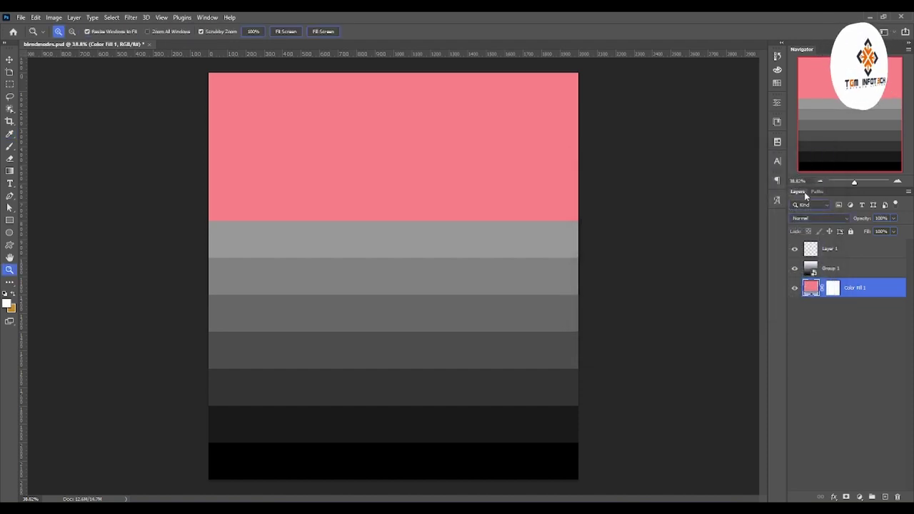
pyautogui.click(833, 266)
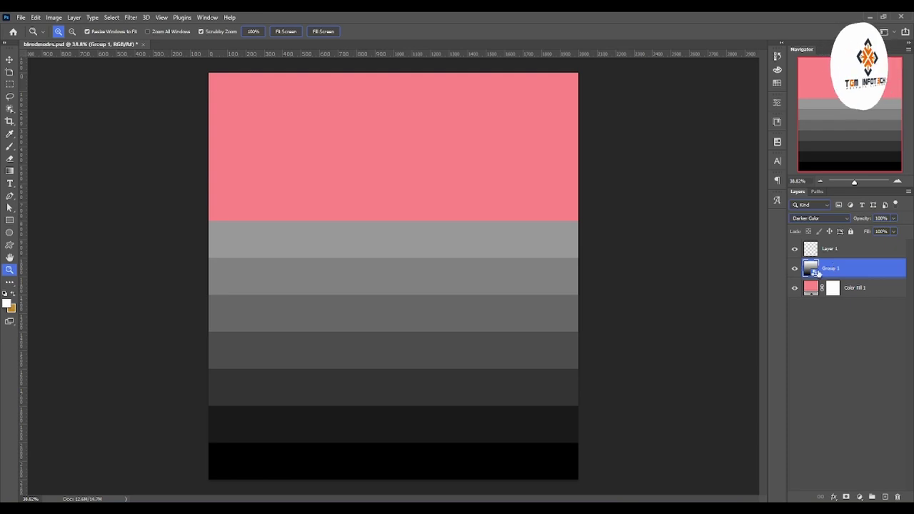
pyautogui.doubleClick(813, 288)
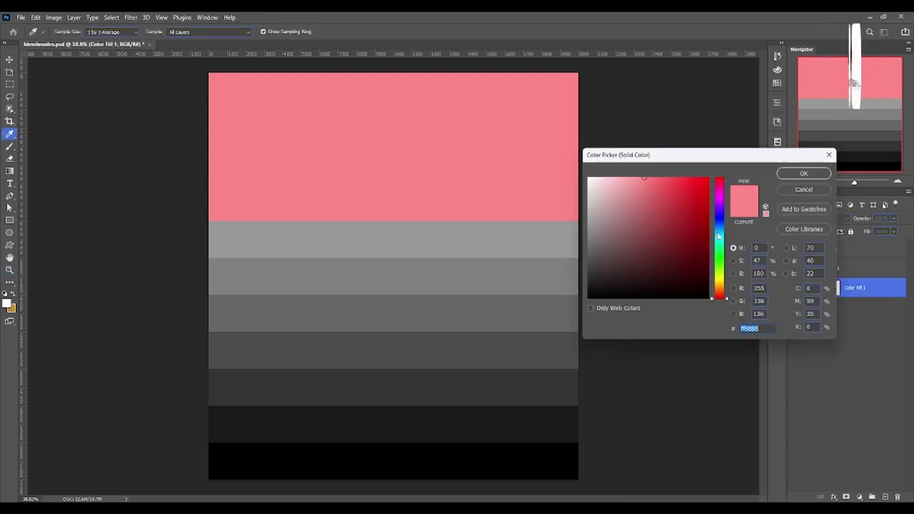
pyautogui.moveTo(644, 178); pyautogui.dragTo(688, 165)
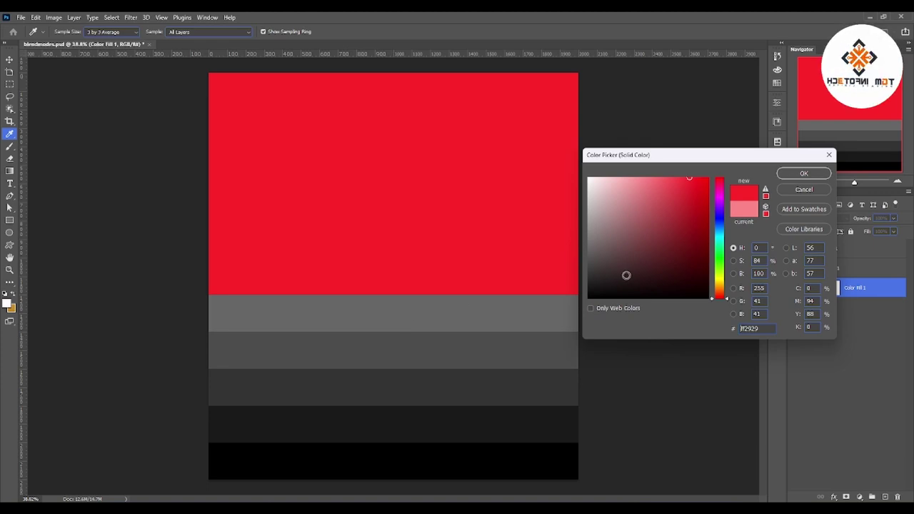
pyautogui.moveTo(686, 179); pyautogui.dragTo(731, 173)
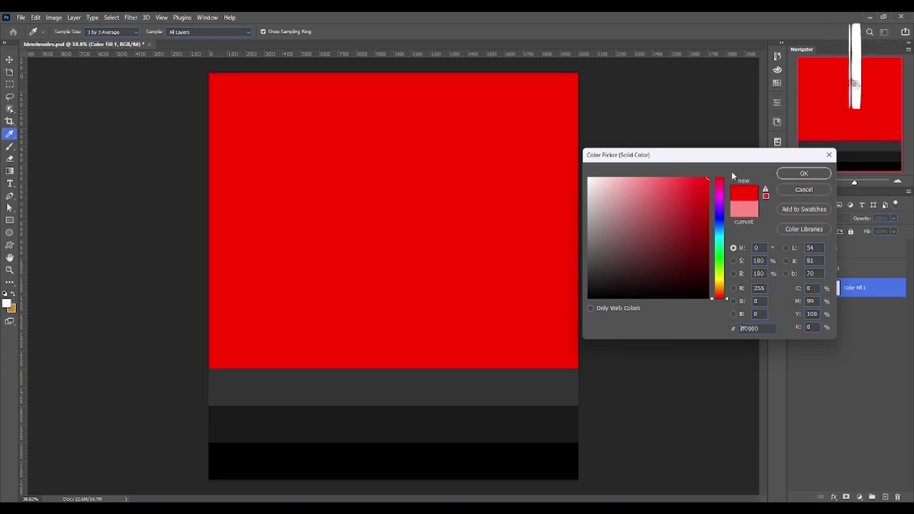
pyautogui.click(796, 191)
pyautogui.click(866, 270)
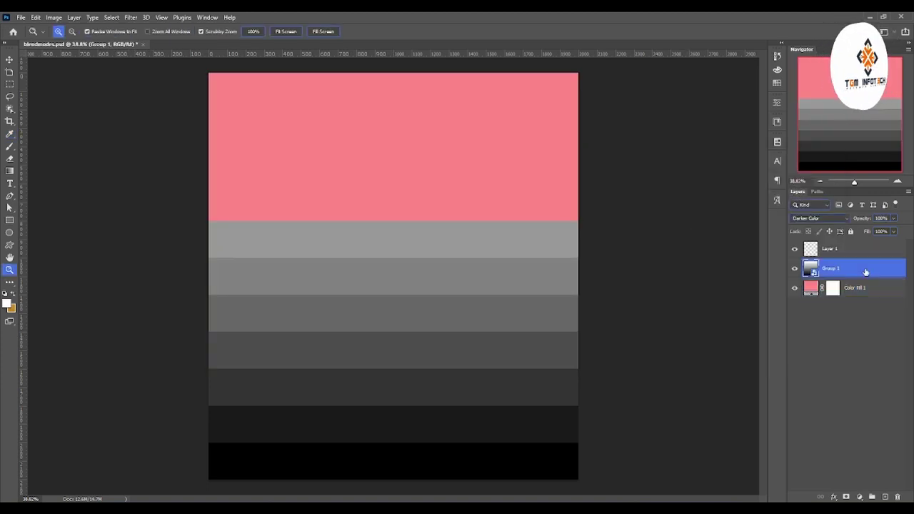